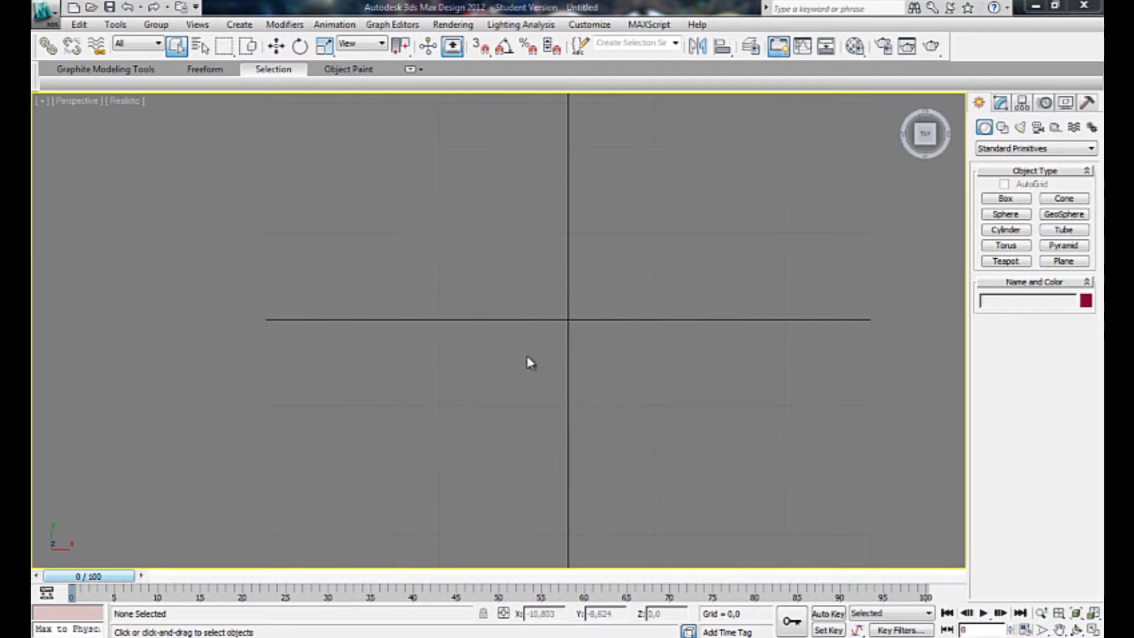
middle_drag(595, 304, 643, 336)
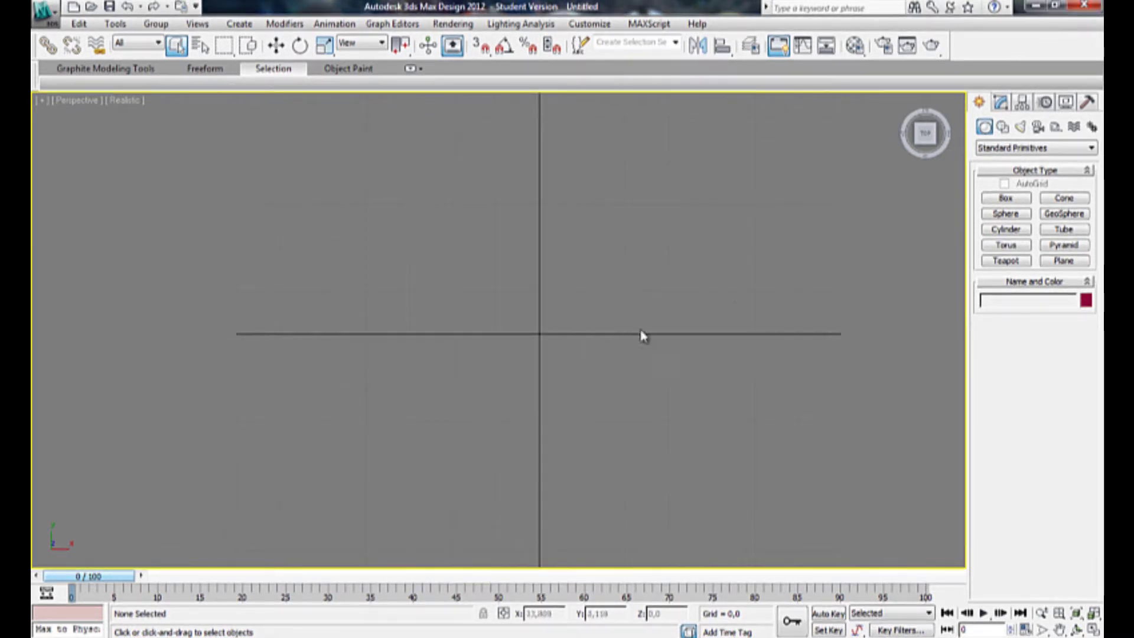
mouse_move(925, 134)
mouse_down()
mouse_move(885, 134)
mouse_move(925, 109)
mouse_move(925, 560)
mouse_move(897, 563)
mouse_move(847, 122)
mouse_move(925, 143)
mouse_up()
click(925, 142)
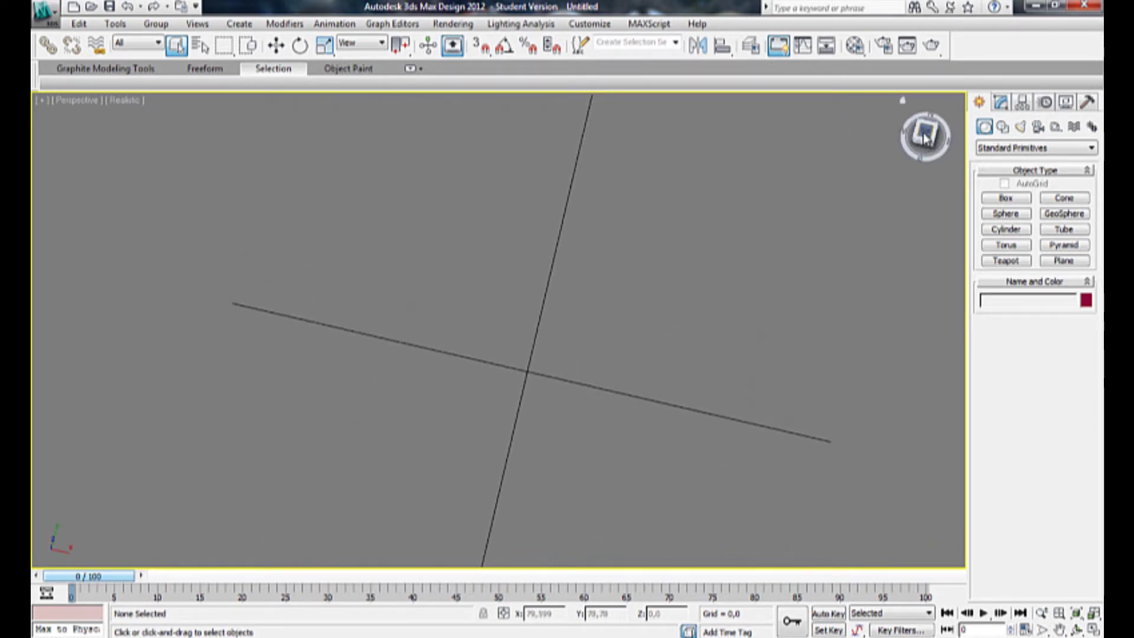
middle_drag(546, 347, 547, 341)
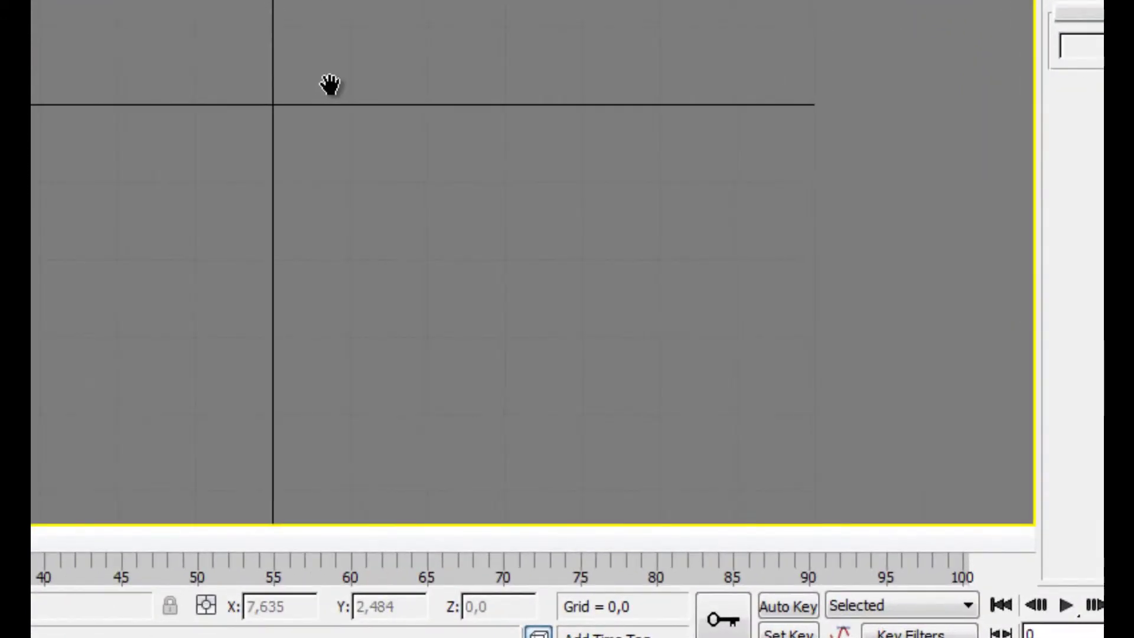
middle_drag(332, 84, 317, 34)
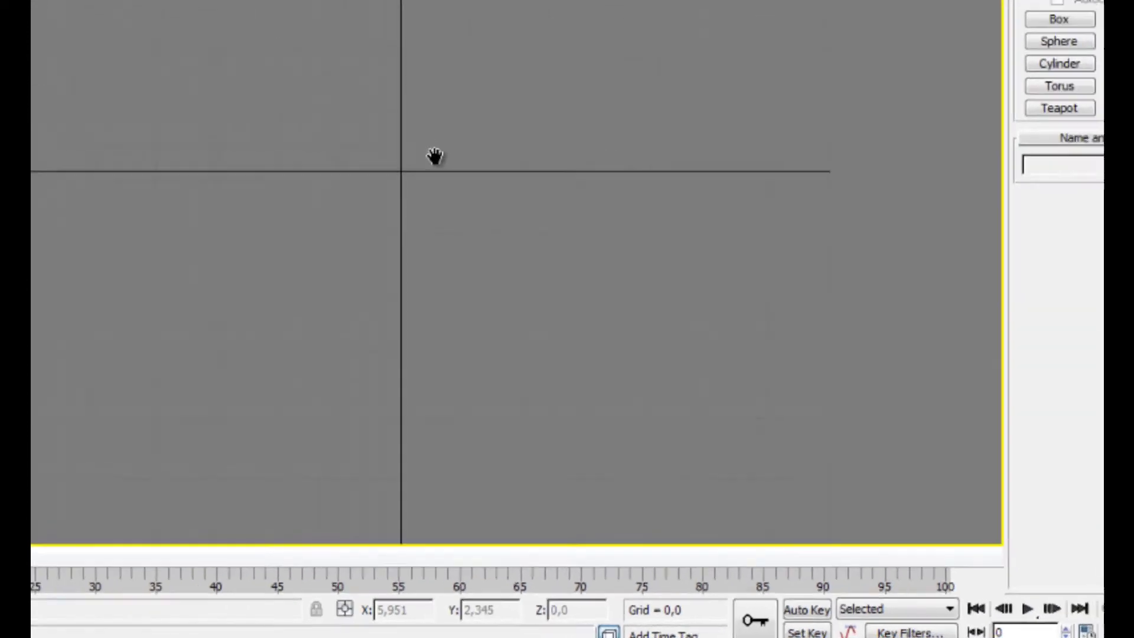
middle_drag(422, 144, 150, 190)
middle_drag(366, 319, 565, 324)
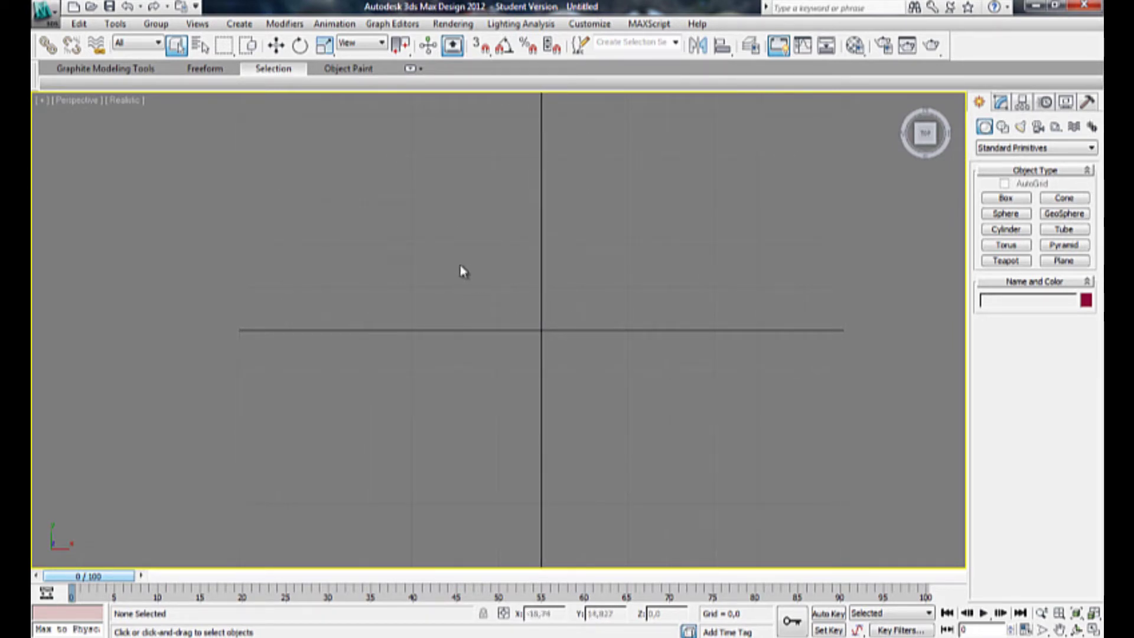
drag(455, 245, 627, 420)
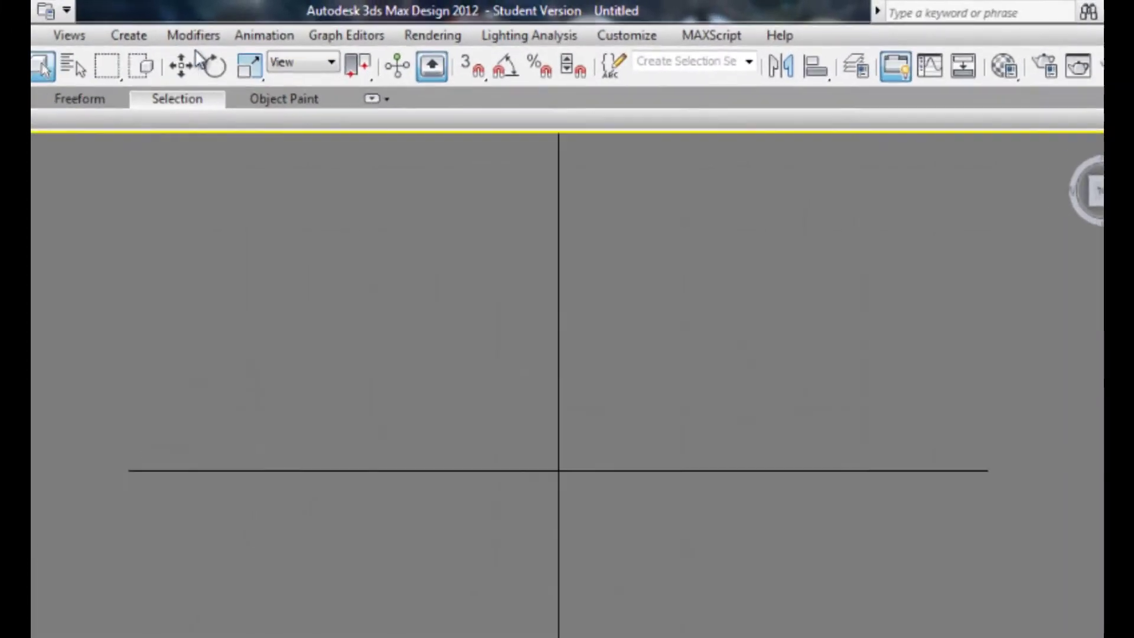
click(285, 25)
click(117, 56)
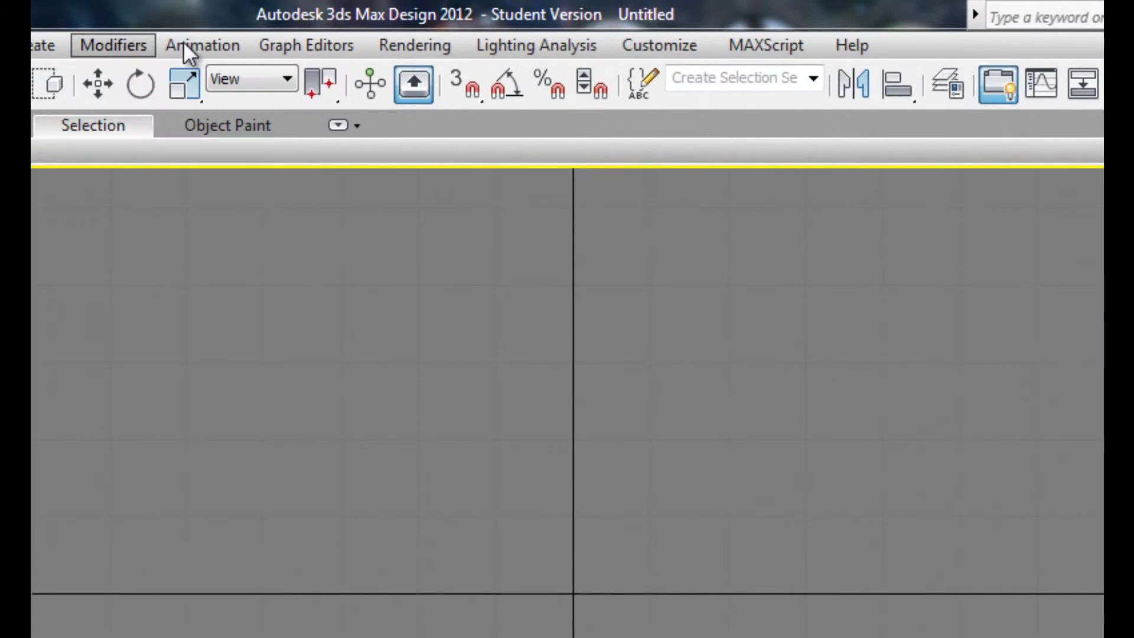
click(183, 43)
click(183, 43)
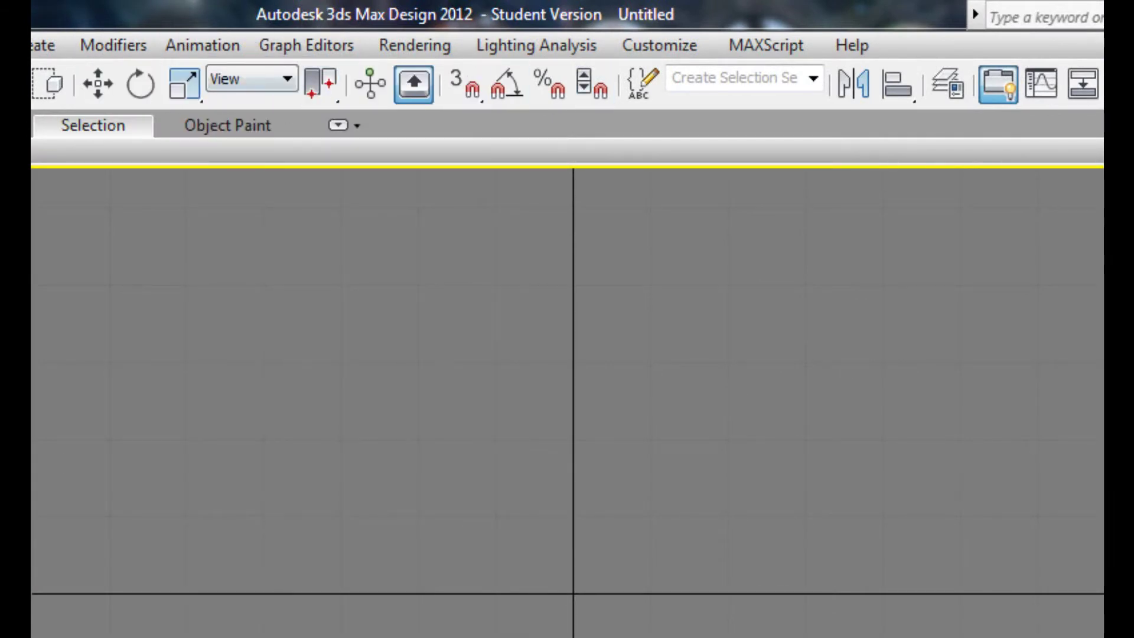
click(435, 46)
click(435, 46)
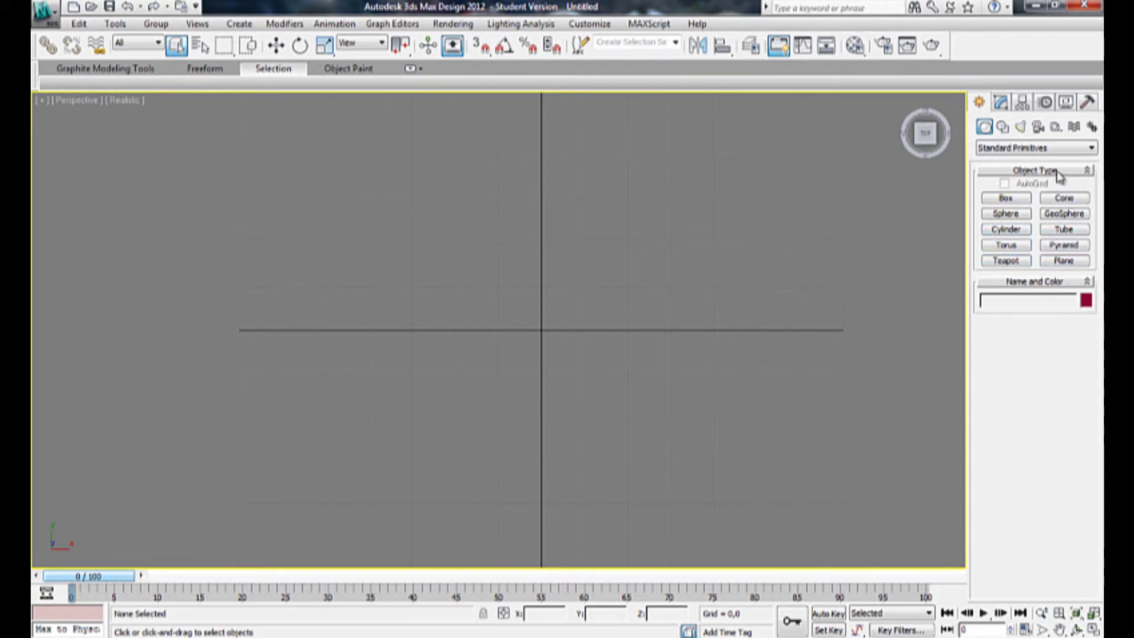
Step: Create a box over the grid origin, about 49.5 long, 80.1 wide and 46.1 high, and deselect it
click(1008, 199)
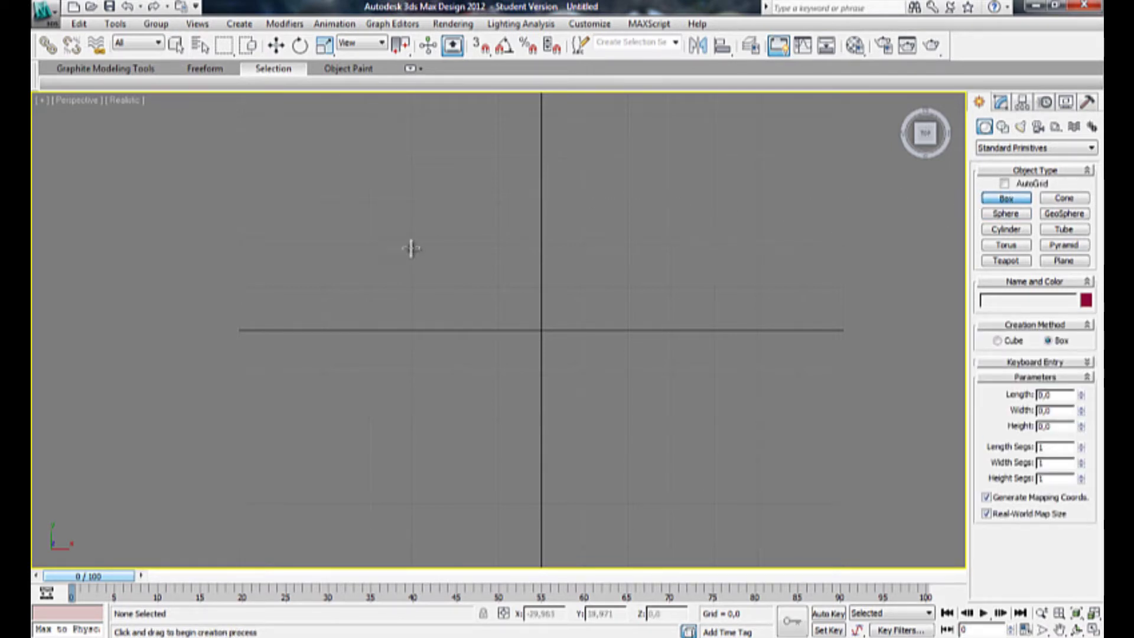
drag(408, 201, 756, 416)
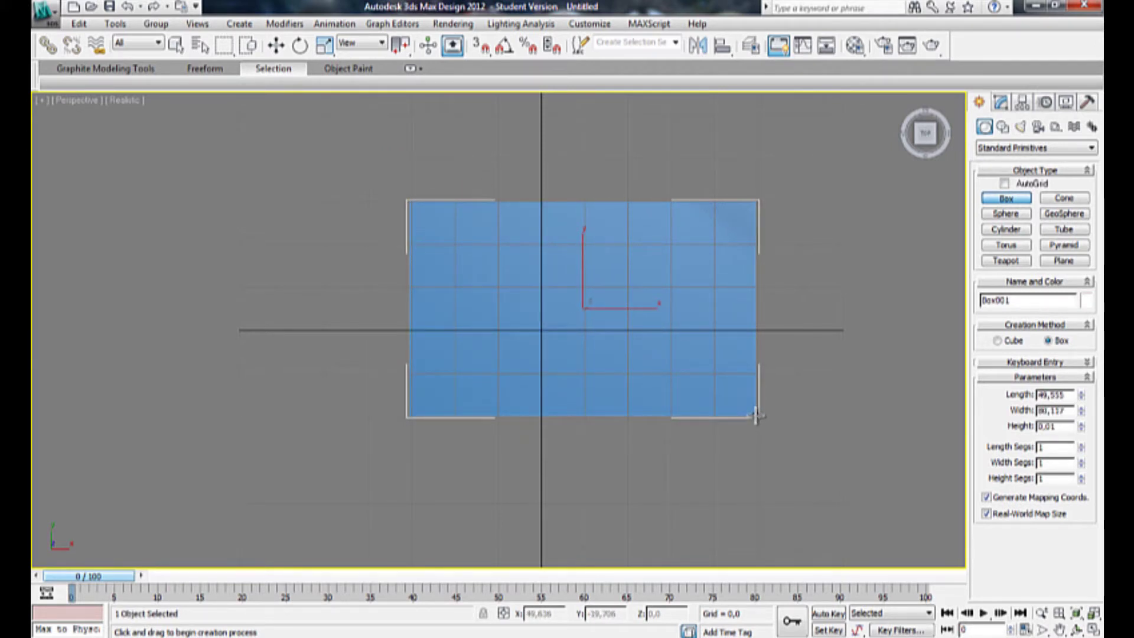
drag(756, 416, 756, 416)
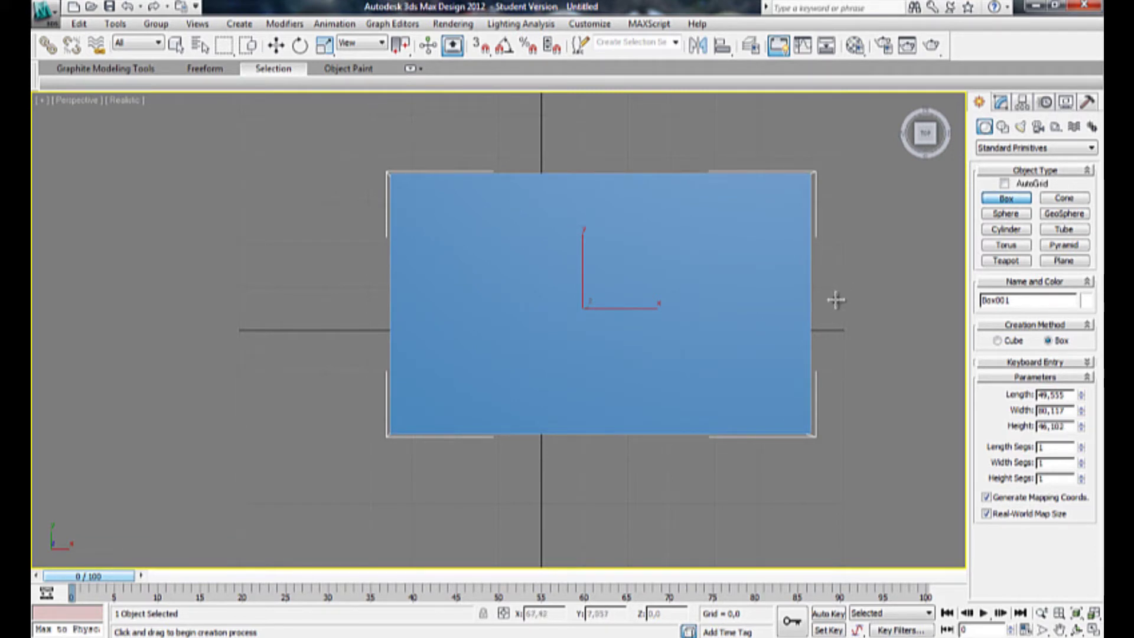
click(996, 200)
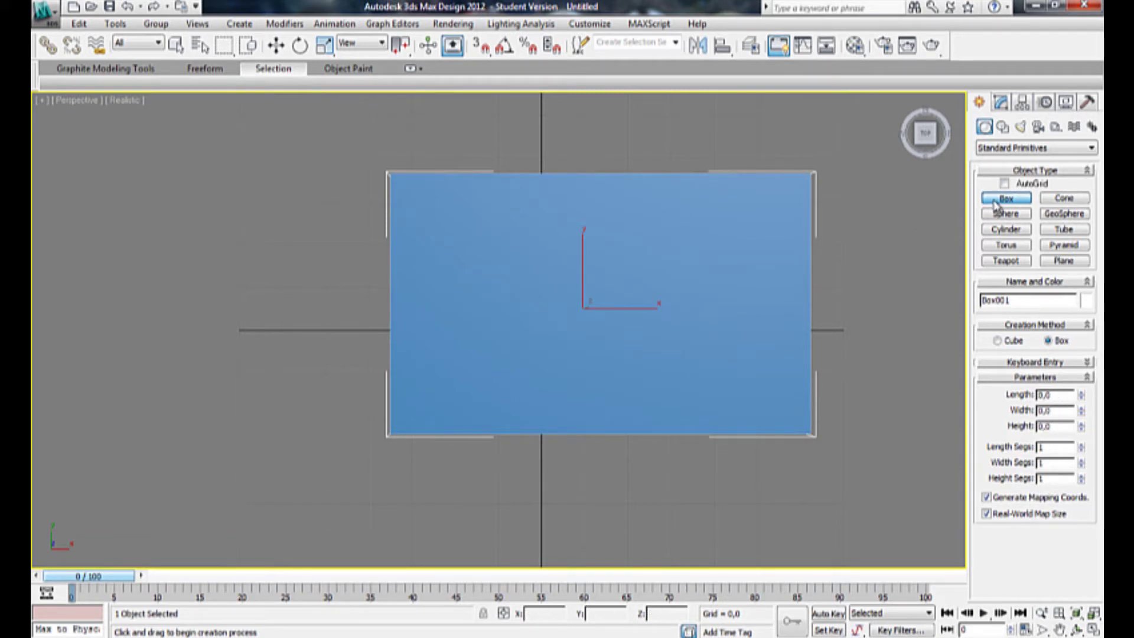
right_click(898, 242)
click(872, 328)
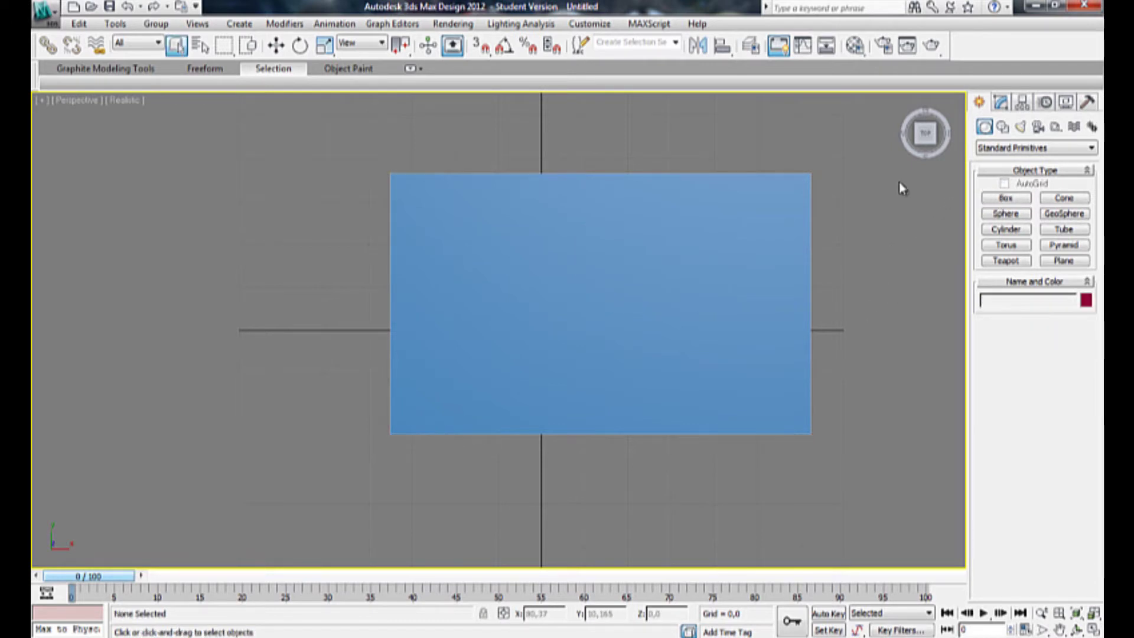
Step: Create a pointed cone on the ground beyond the box's upper-right corner, as seen from above
drag(925, 133, 895, 399)
drag(906, 417, 908, 133)
alt+middle_drag(910, 135, 743, 196)
click(923, 130)
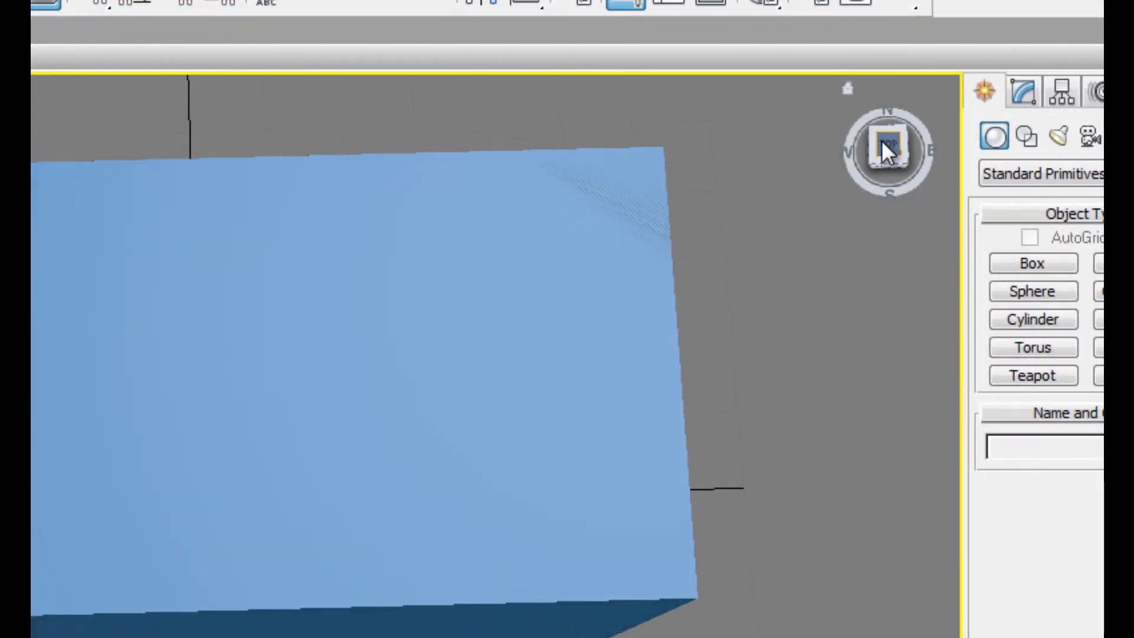
click(883, 144)
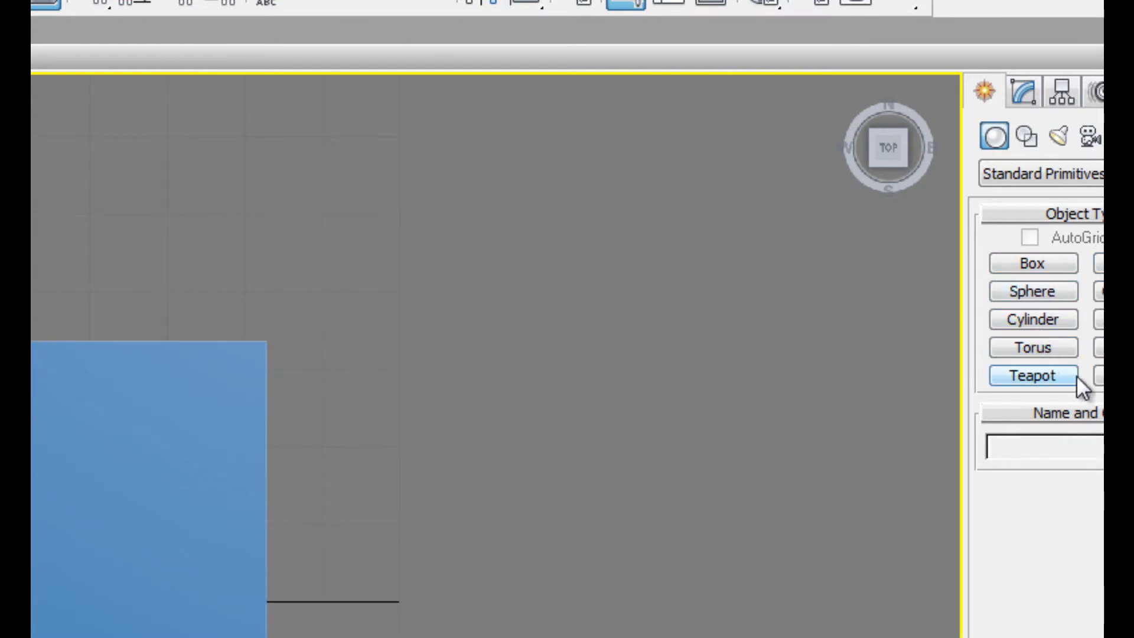
drag(393, 197, 484, 257)
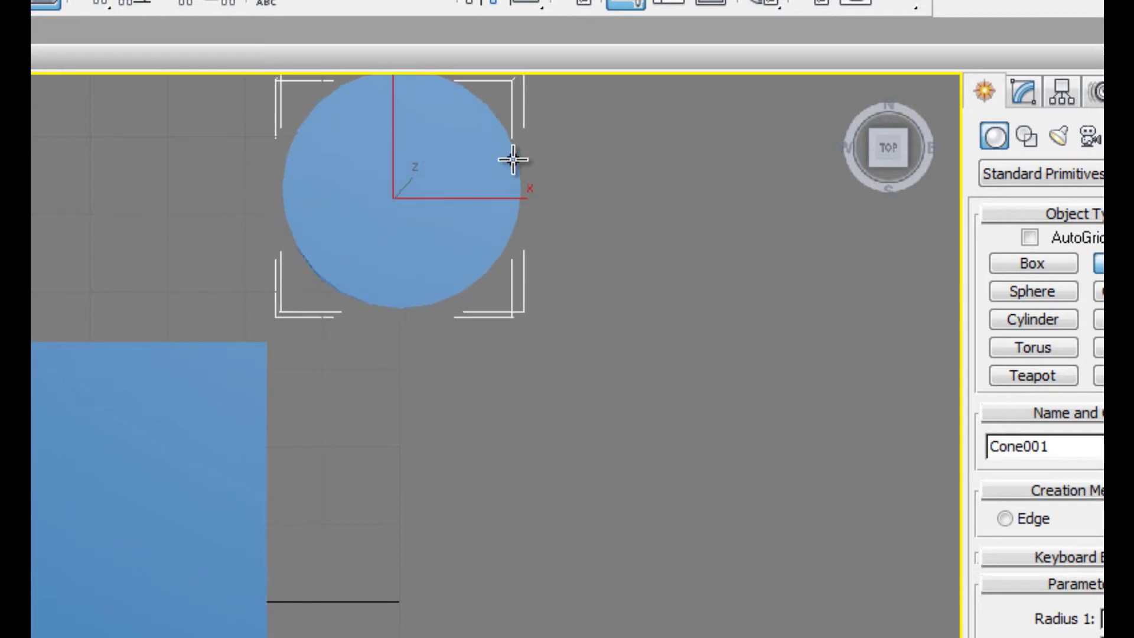
click(550, 76)
right_click(621, 306)
Step: Create a sphere on the ground behind the box, near its rear left corner
middle_drag(126, 208, 684, 443)
click(1006, 292)
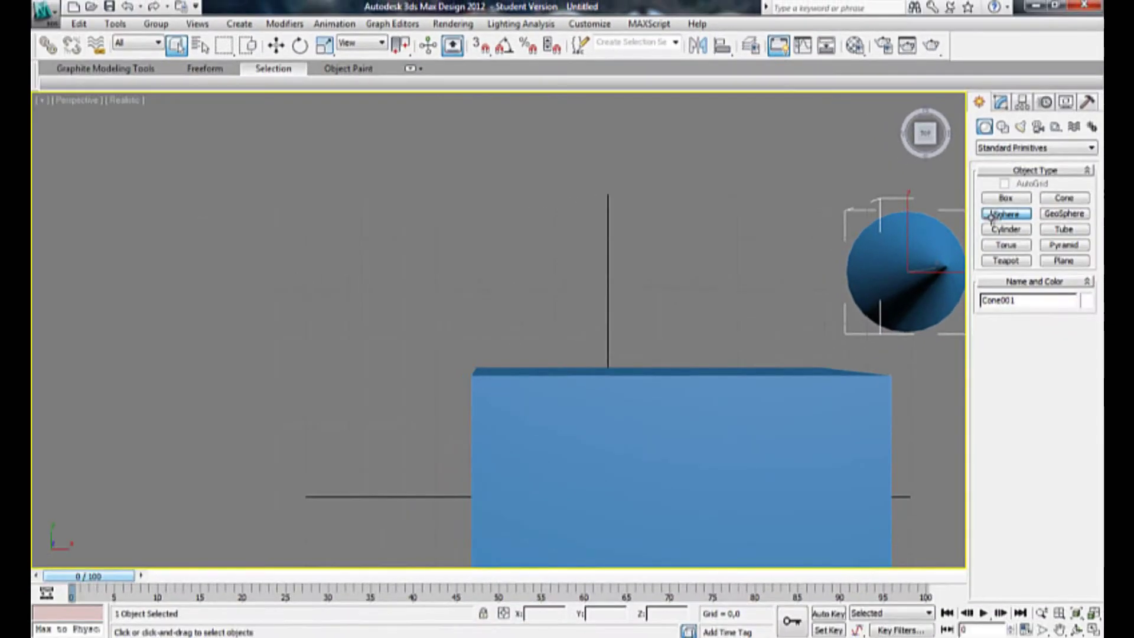
click(1007, 214)
drag(522, 243, 578, 278)
Step: Create a geosphere with a radius of about 17.7 between the sphere and the cone
click(1061, 215)
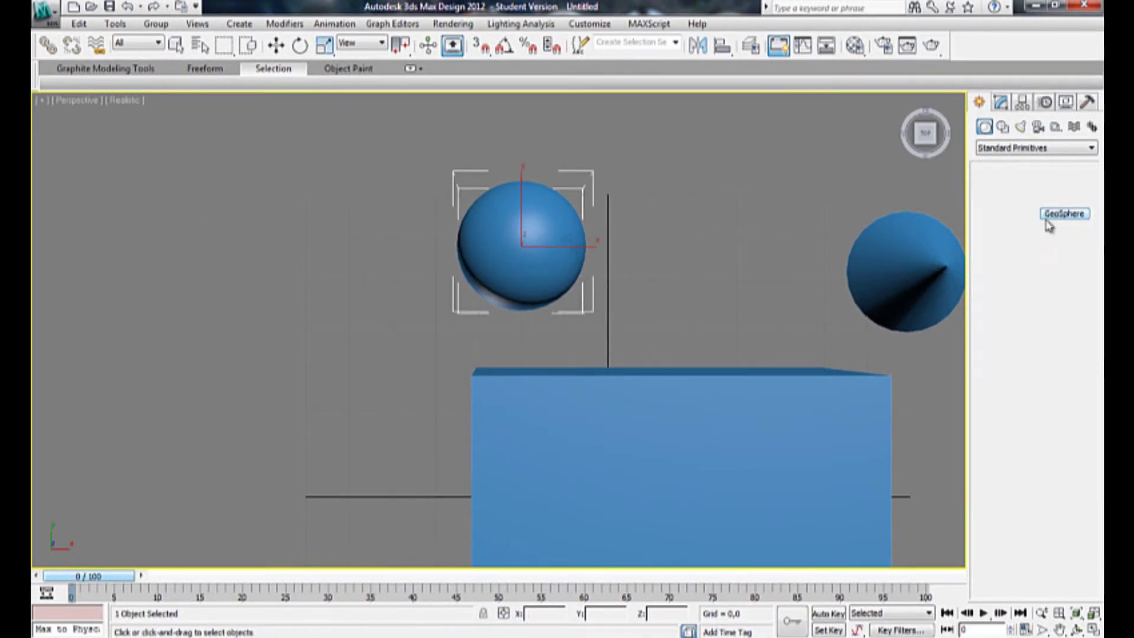
drag(719, 197, 773, 254)
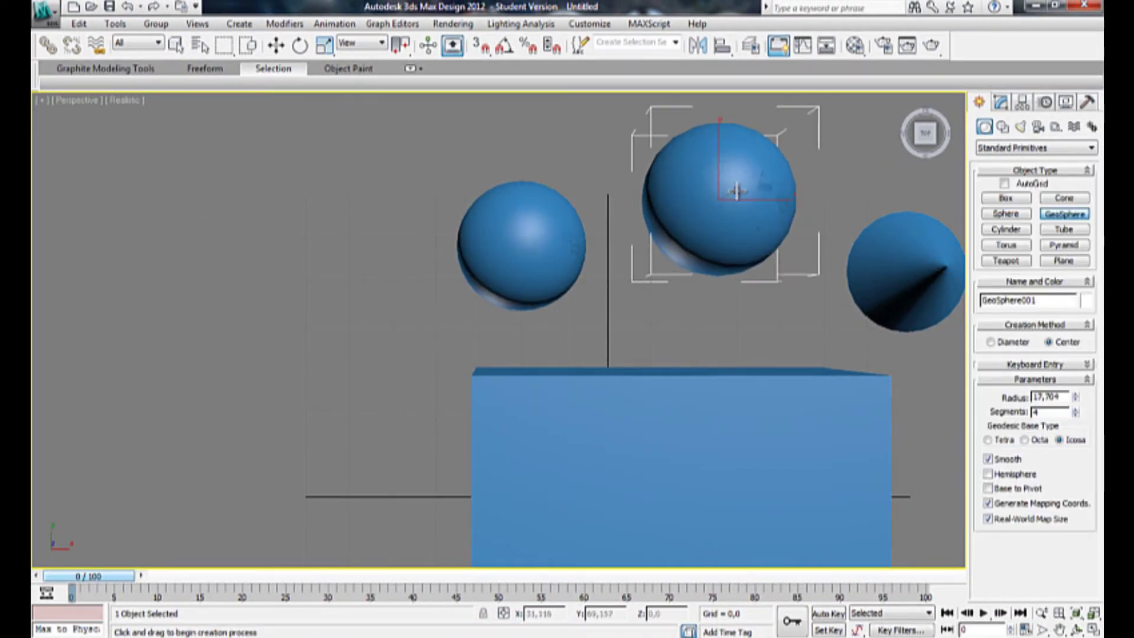
right_click(629, 169)
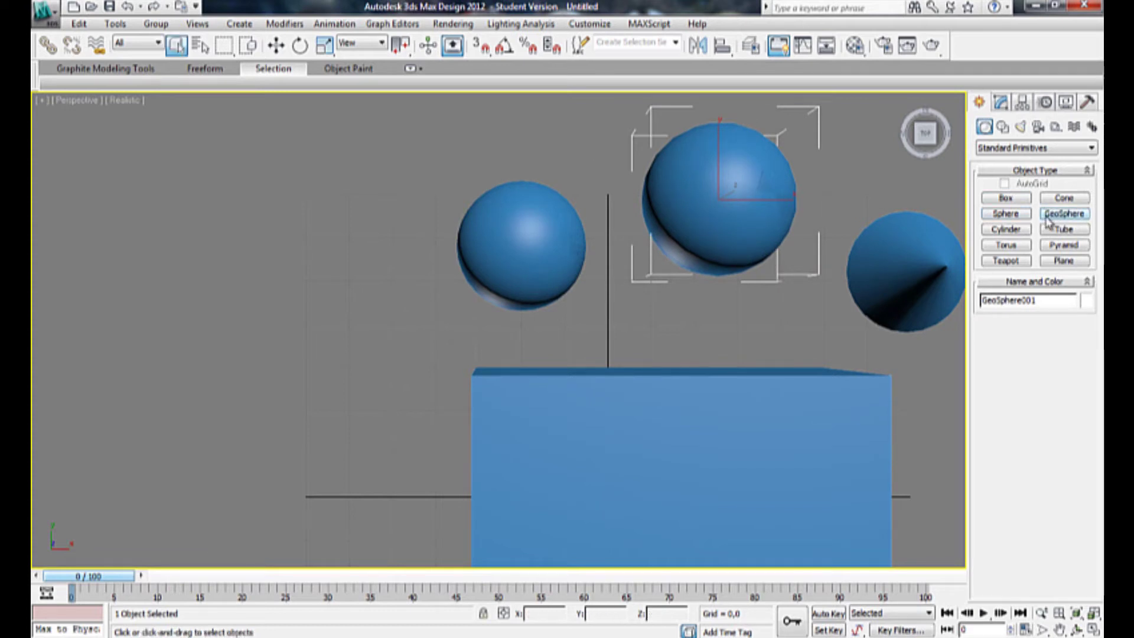
Step: Create an upright cylinder with a radius of about 10.7 on the far side of the sphere from the geosphere
click(1024, 231)
drag(357, 300, 395, 325)
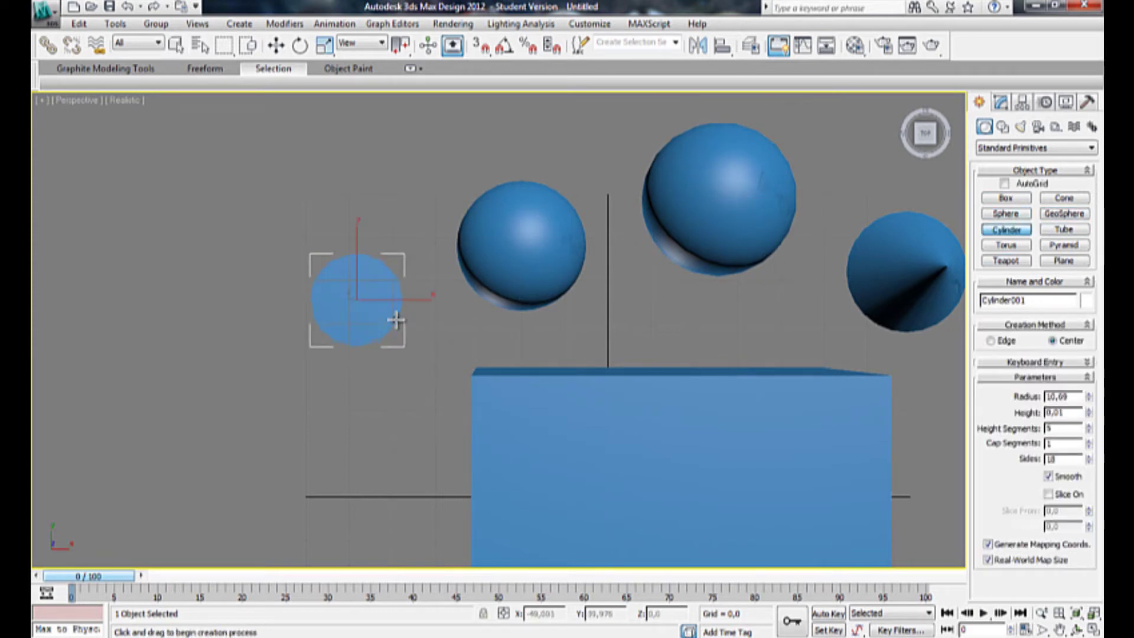
click(355, 138)
right_click(355, 139)
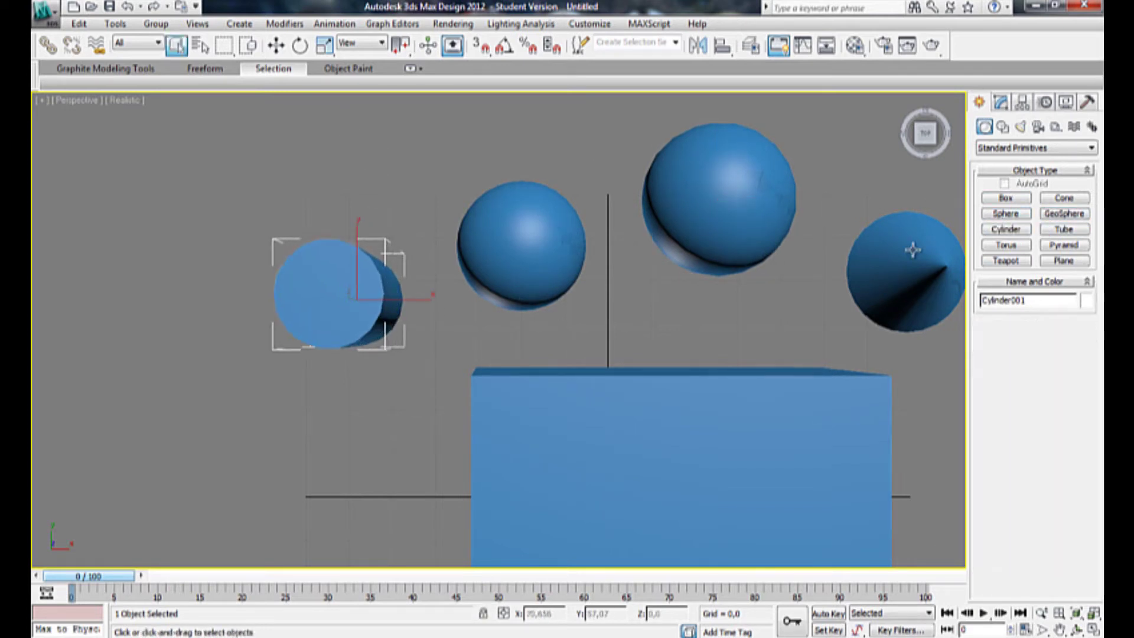
Step: Create a tube beside the box, below the cylinder, with an outer radius of about 17.7 and an inner radius of about 14.5
click(1057, 233)
scroll(618, 284, up, 6)
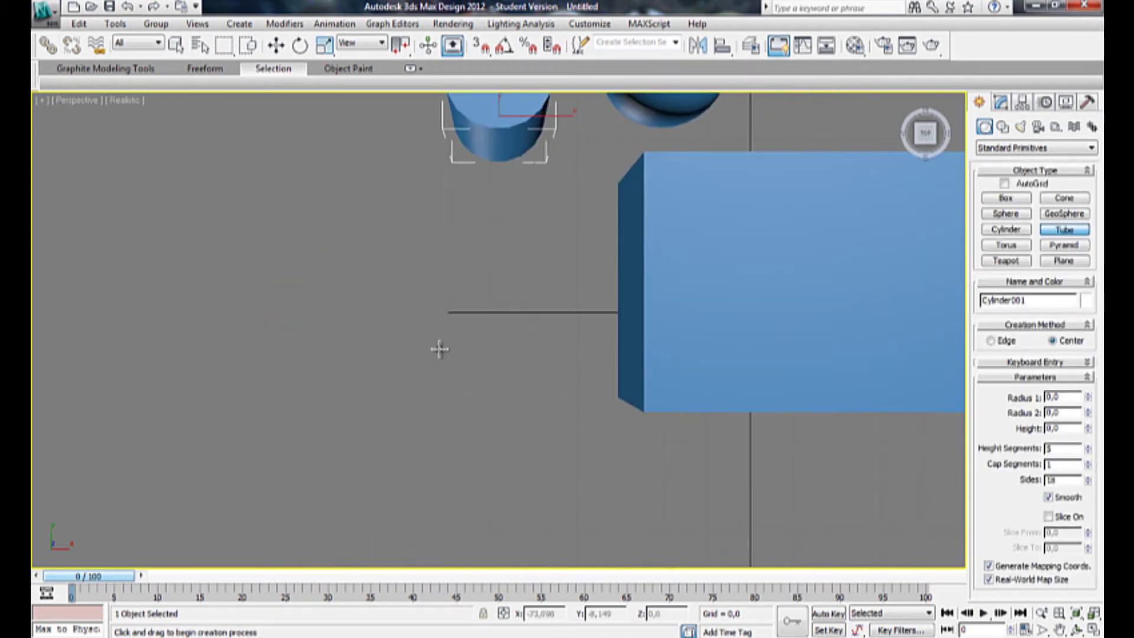
drag(467, 371, 500, 387)
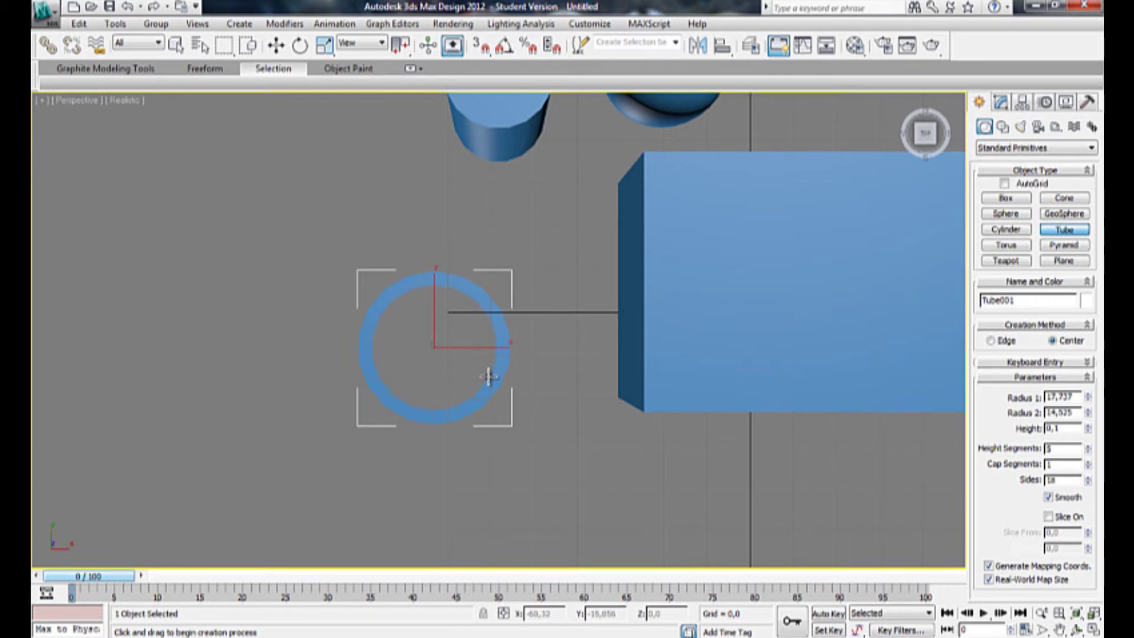
click(397, 169)
right_click(402, 180)
drag(924, 138, 922, 137)
click(925, 134)
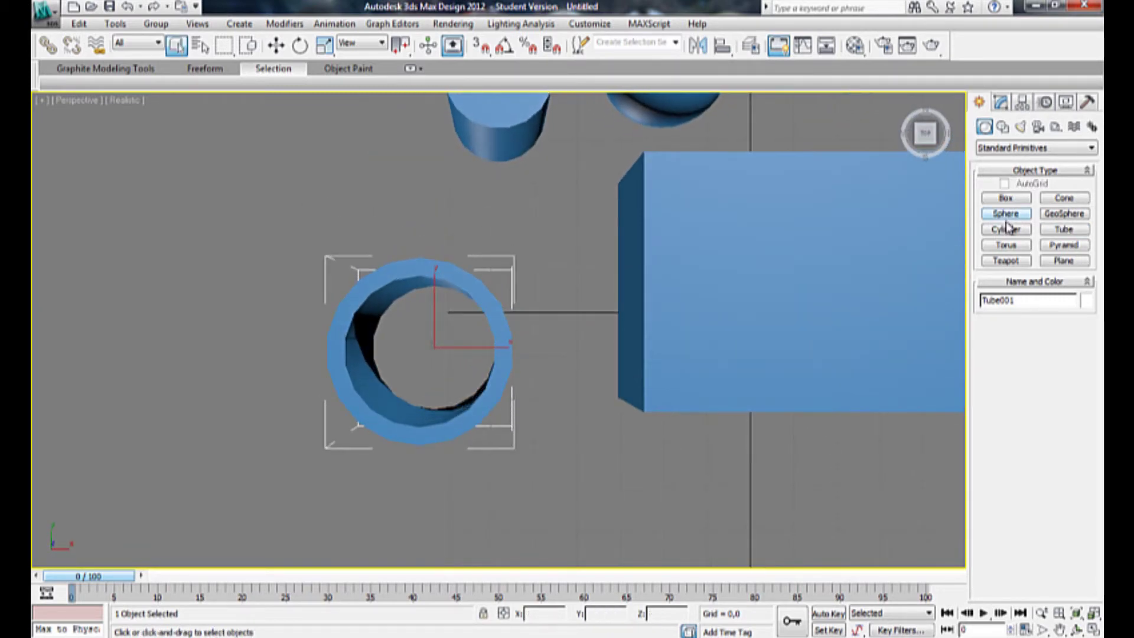
Step: Create a thick ring-shaped torus with a wide central hole directly in front of the box
click(1008, 245)
middle_drag(836, 385, 724, 129)
drag(633, 248, 738, 283)
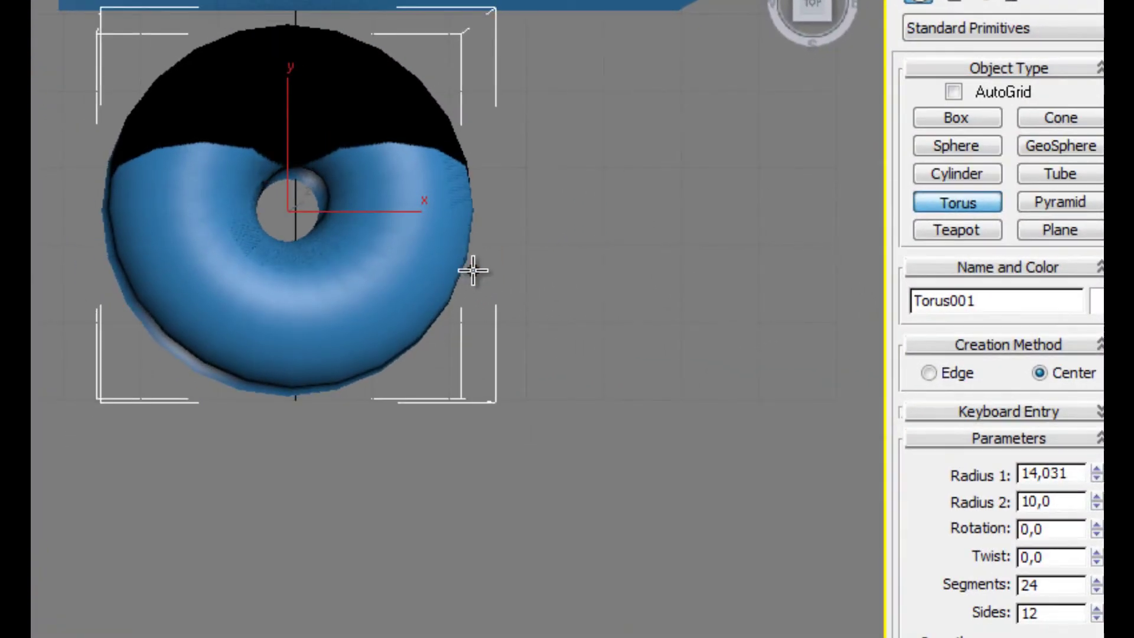
drag(474, 270, 489, 264)
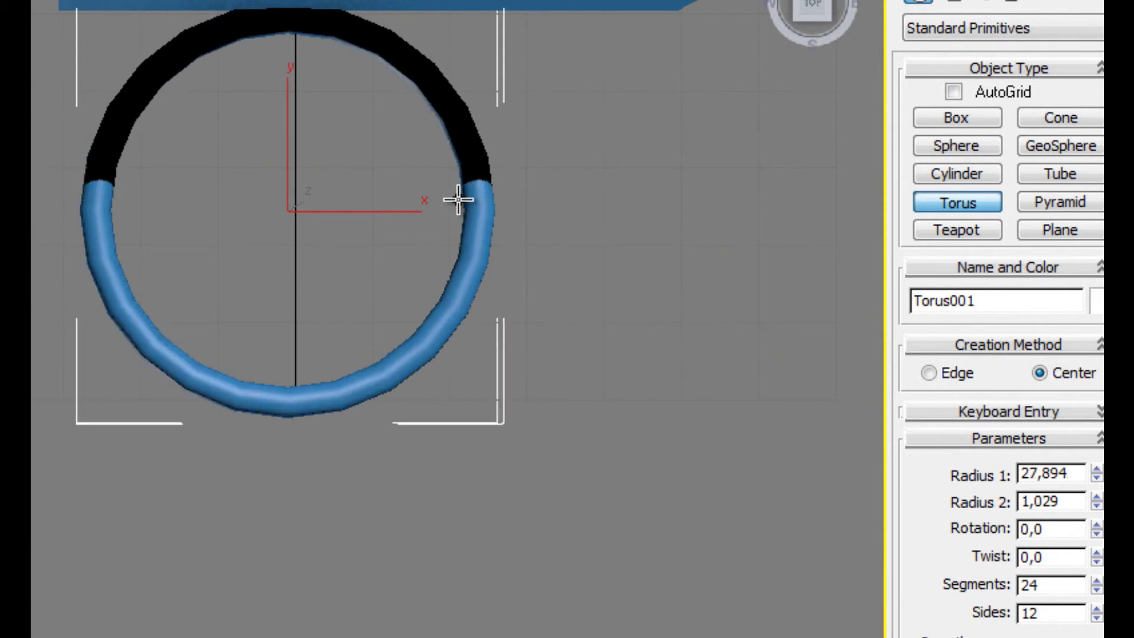
click(553, 183)
right_click(553, 183)
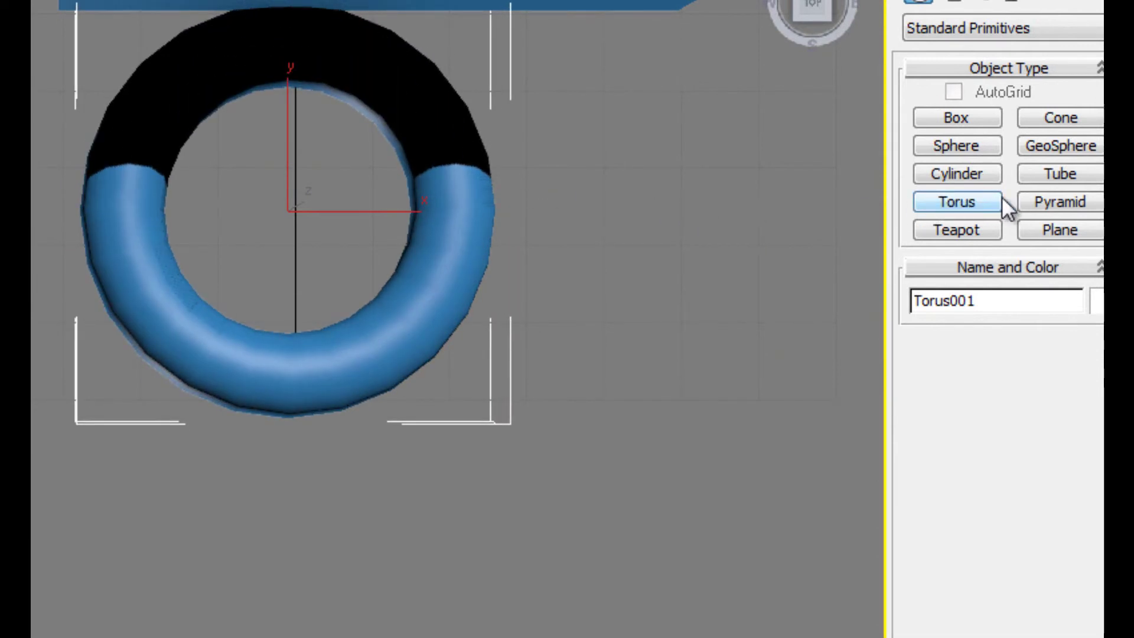
Step: Create a pyramid to the right of the torus, about 43.2 wide, 31.8 deep and 74.2 high
click(1027, 199)
middle_drag(662, 246, 91, 334)
drag(245, 285, 582, 530)
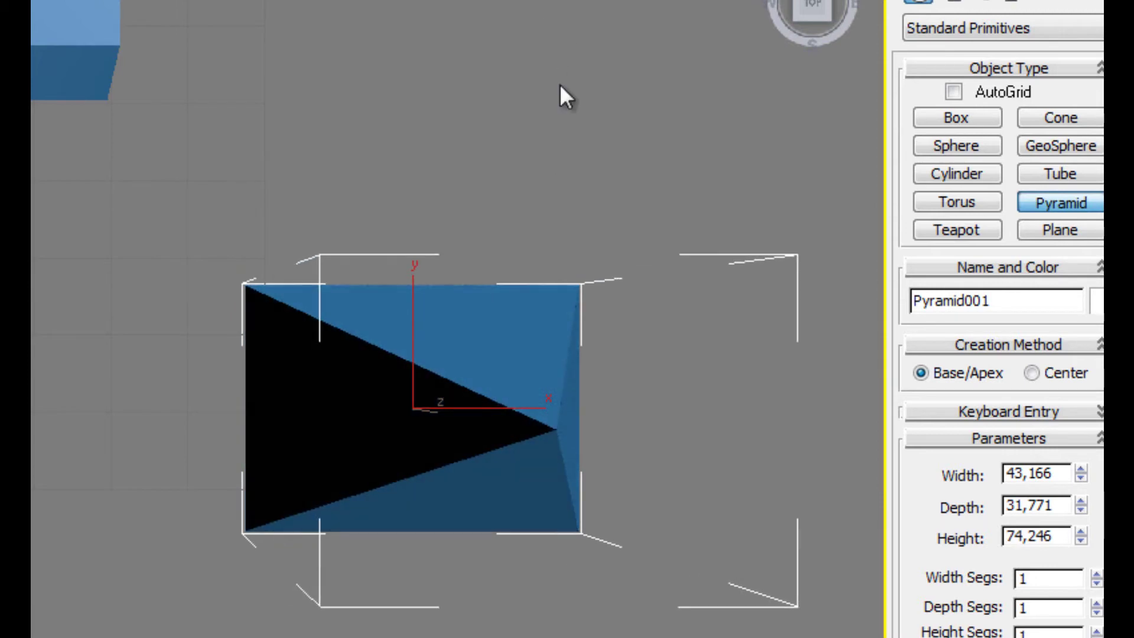
click(559, 84)
right_click(559, 84)
mouse_move(804, 7)
mouse_down()
mouse_move(812, 2)
mouse_move(774, 0)
mouse_move(797, 0)
mouse_up()
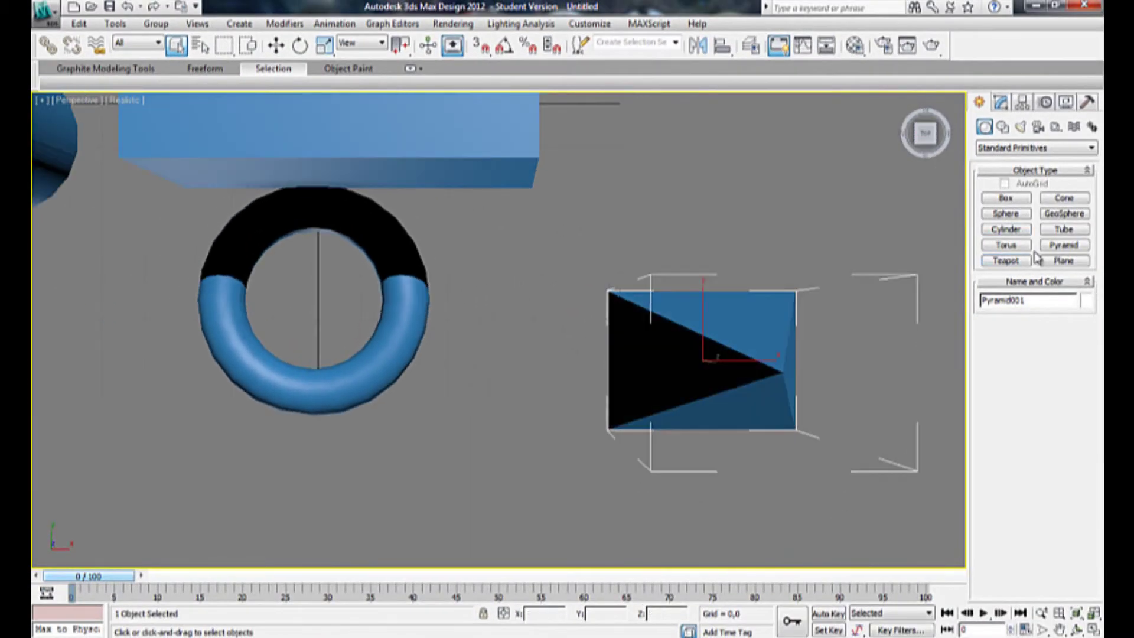
Step: Create a teapot with a radius of about 20.2 to the left of the torus
click(1010, 261)
middle_drag(687, 197, 651, 472)
middle_drag(542, 301, 882, 341)
alt+middle_drag(384, 248, 716, 193)
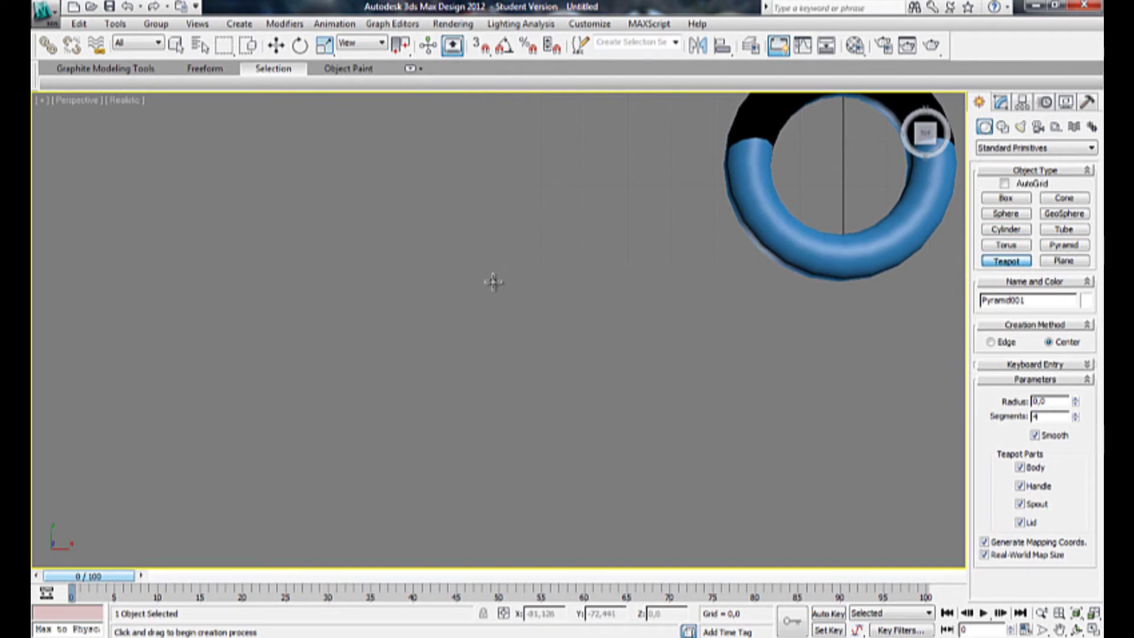
drag(495, 283, 562, 324)
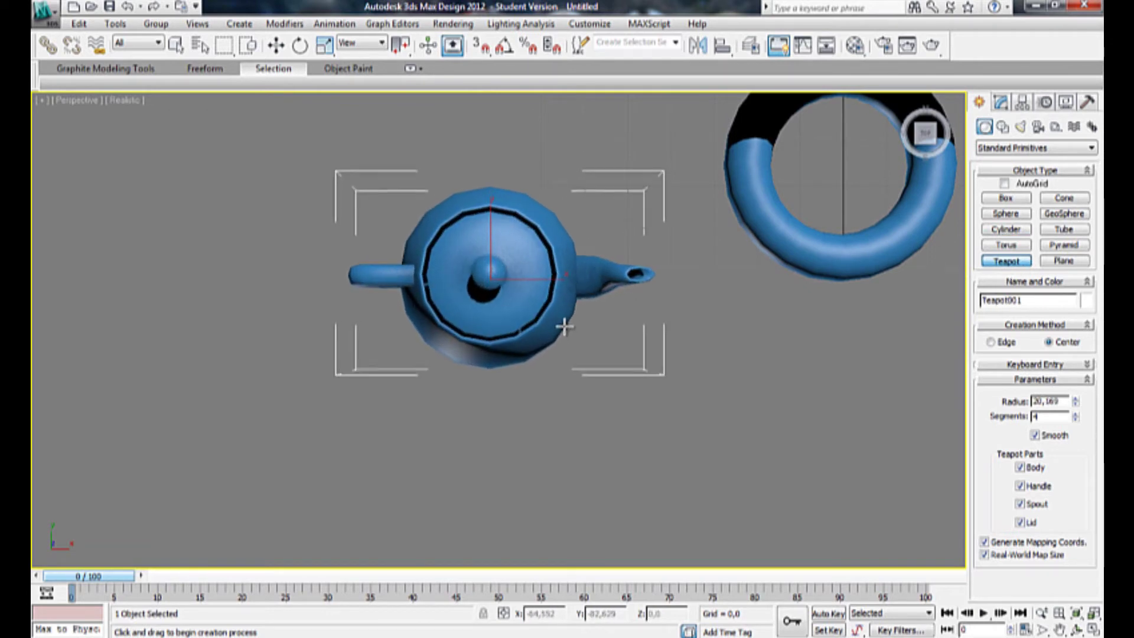
right_click(703, 317)
Step: Create a ground plane about 332.7 long and 438.3 wide that extends beneath all the objects
alt+middle_drag(703, 317, 632, 213)
click(1064, 261)
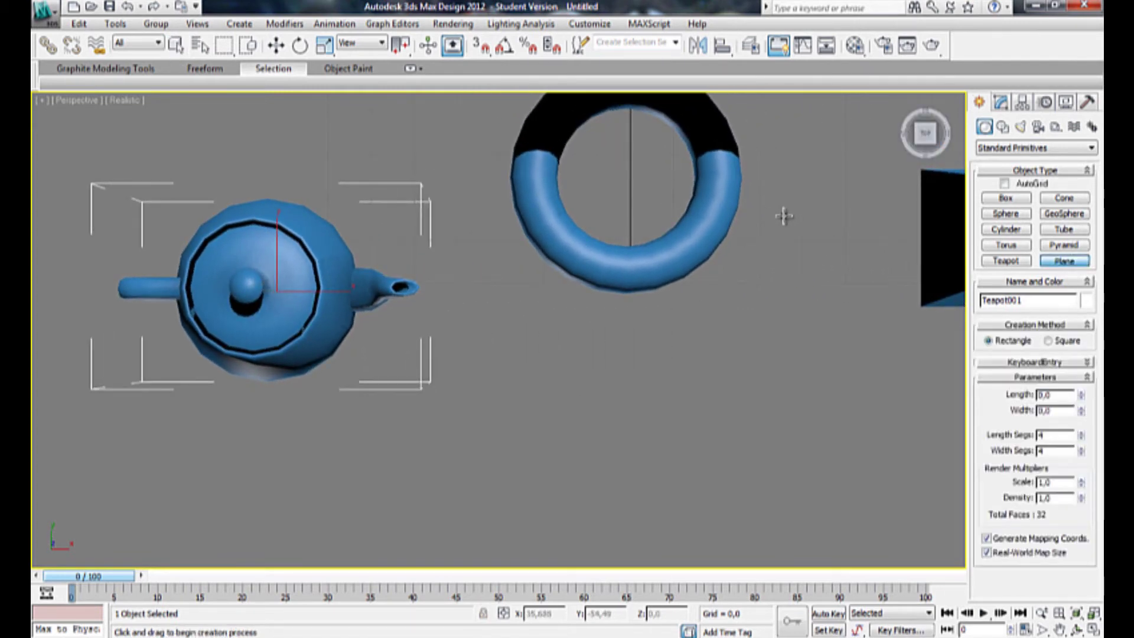
scroll(784, 201, down, 8)
drag(316, 153, 712, 453)
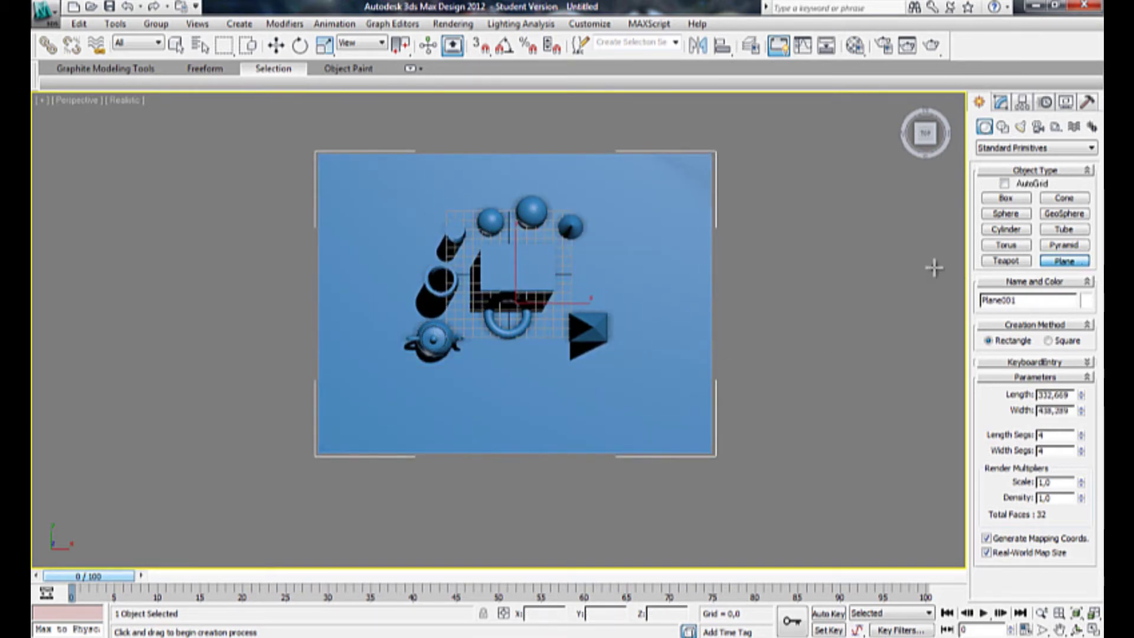
Step: Examine the finished arrangement of primitives close up, from an angle and from directly above
right_click(721, 264)
scroll(544, 285, up, 10)
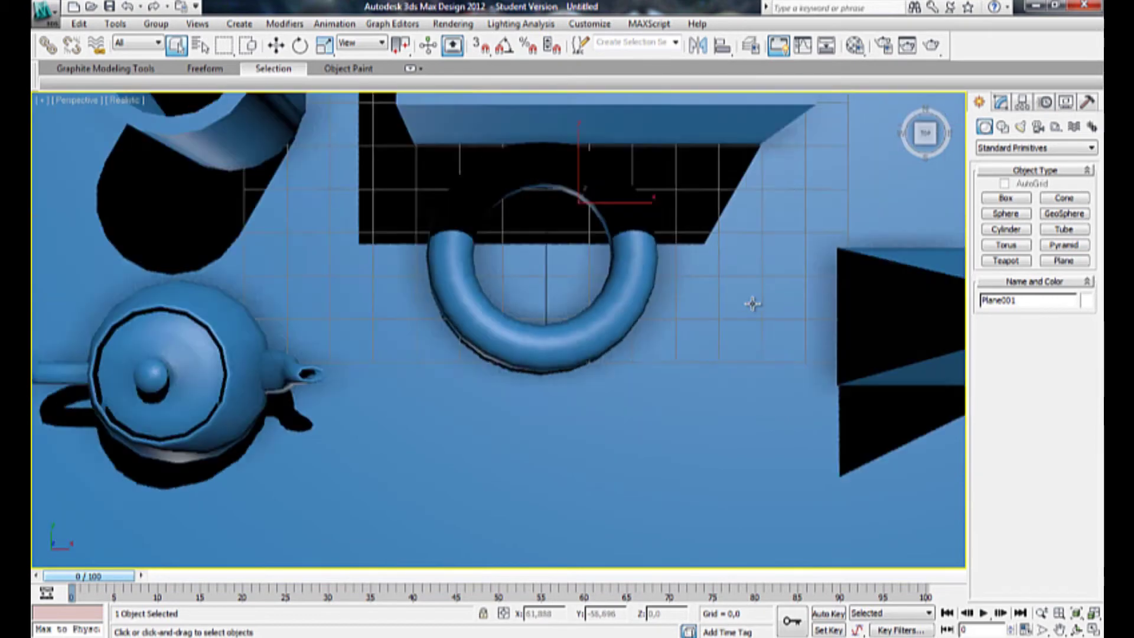
scroll(658, 279, up, 4)
scroll(667, 280, down, 10)
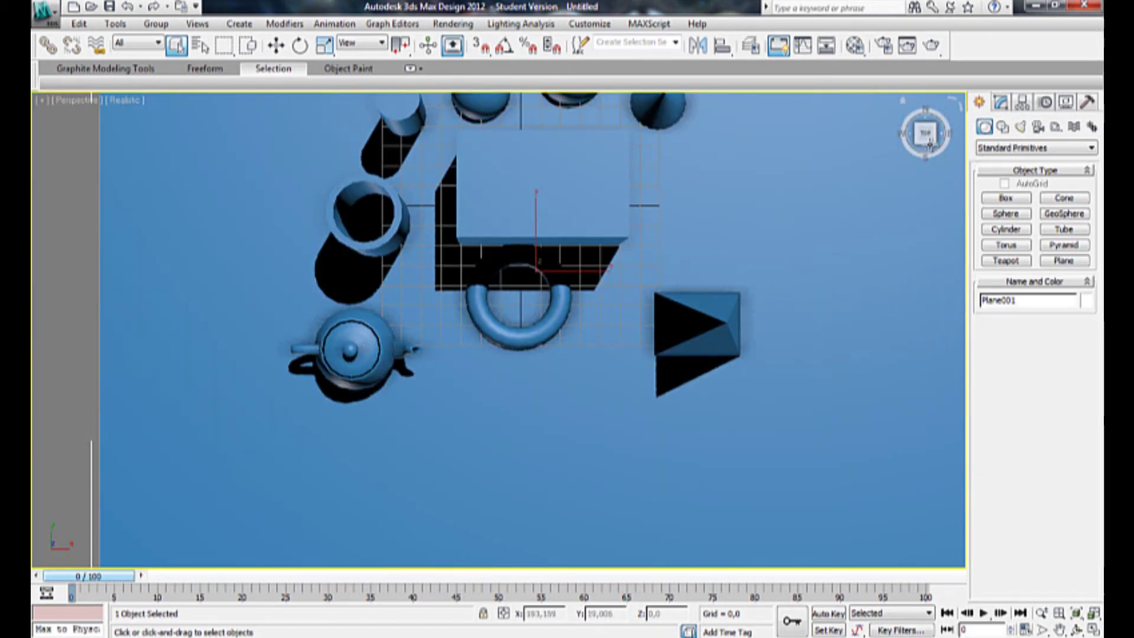
drag(929, 134, 669, 530)
alt+middle_drag(668, 529, 392, 103)
drag(392, 104, 872, 147)
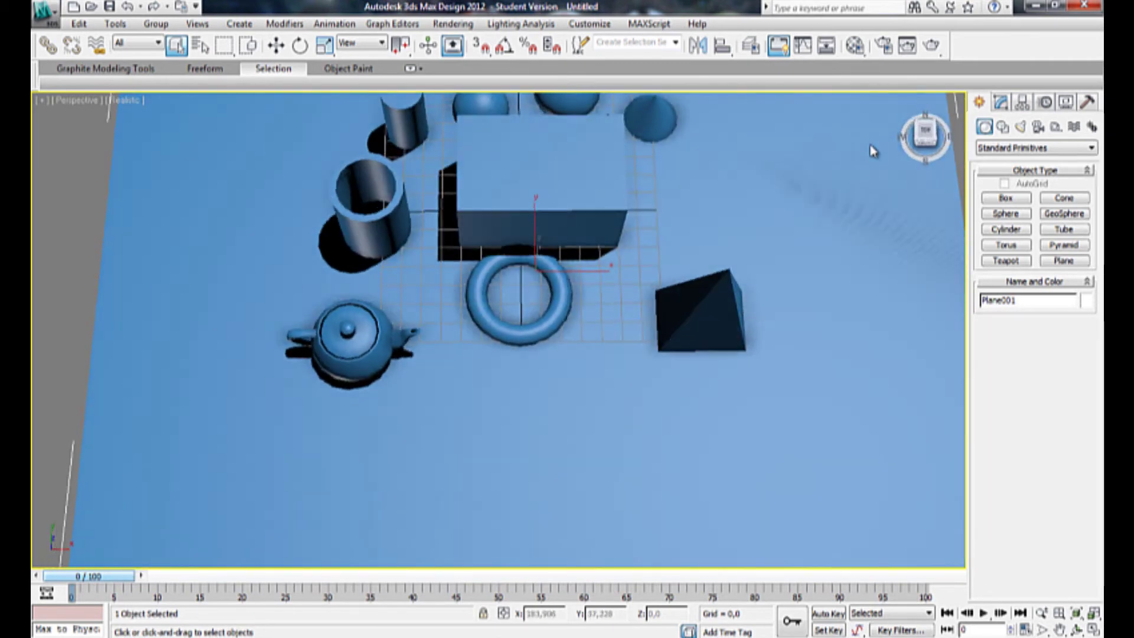
click(926, 133)
scroll(498, 261, up, 5)
scroll(548, 219, down, 5)
scroll(549, 219, down, 4)
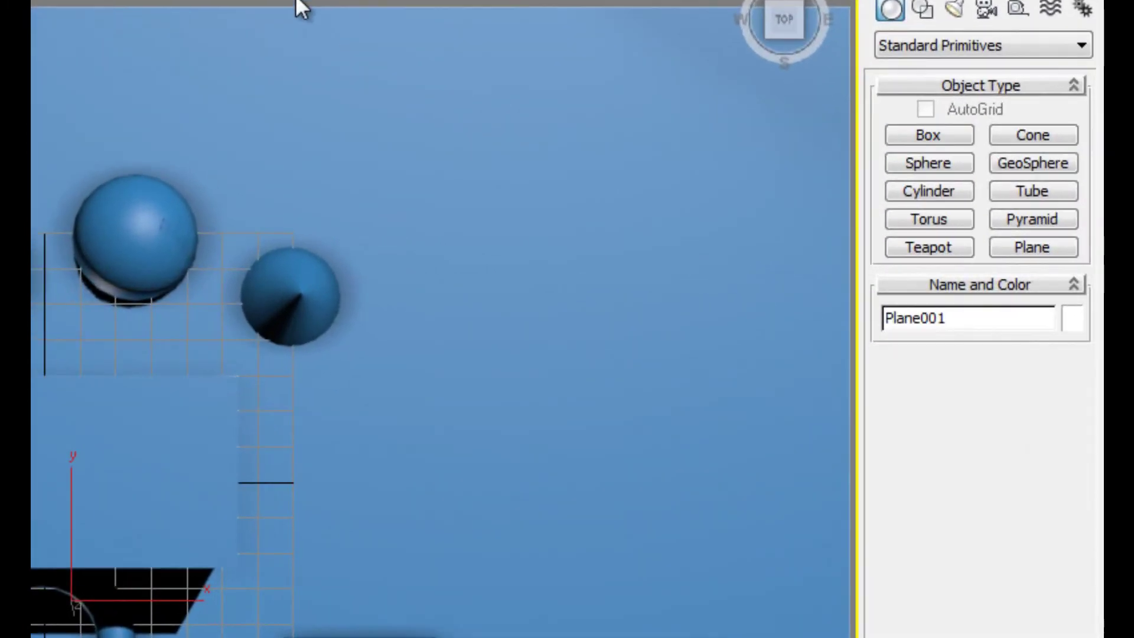
middle_drag(656, 128, 621, 215)
middle_drag(234, 165, 437, 85)
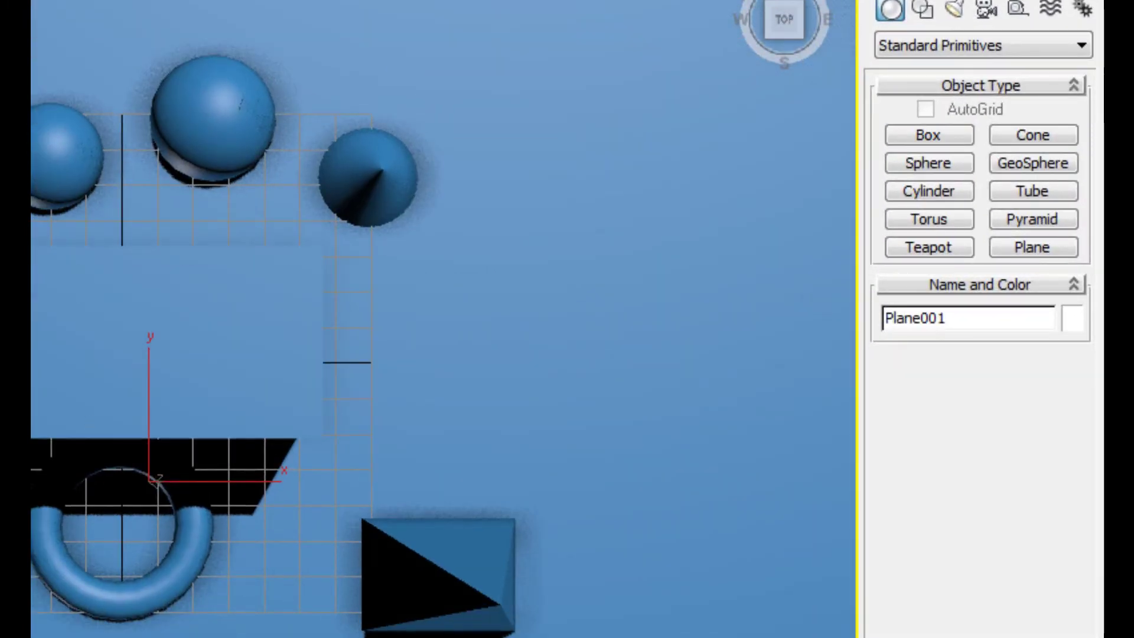
middle_drag(195, 195, 152, 139)
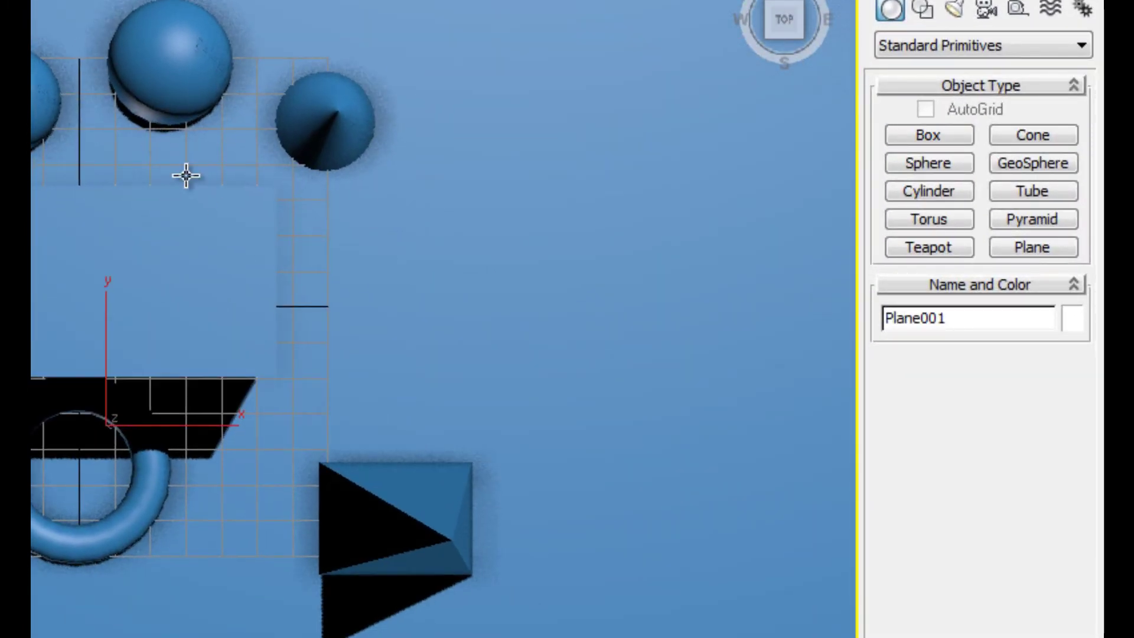
Step: Move the torus along the ground away from the box, to about X 10, Y -68
click(152, 469)
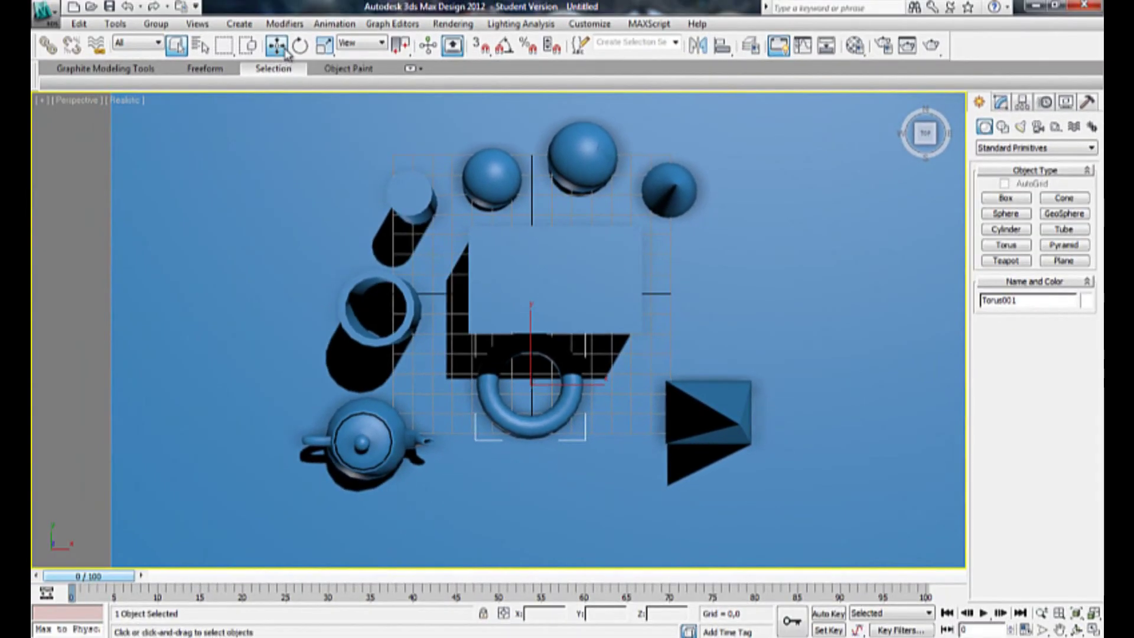
click(282, 47)
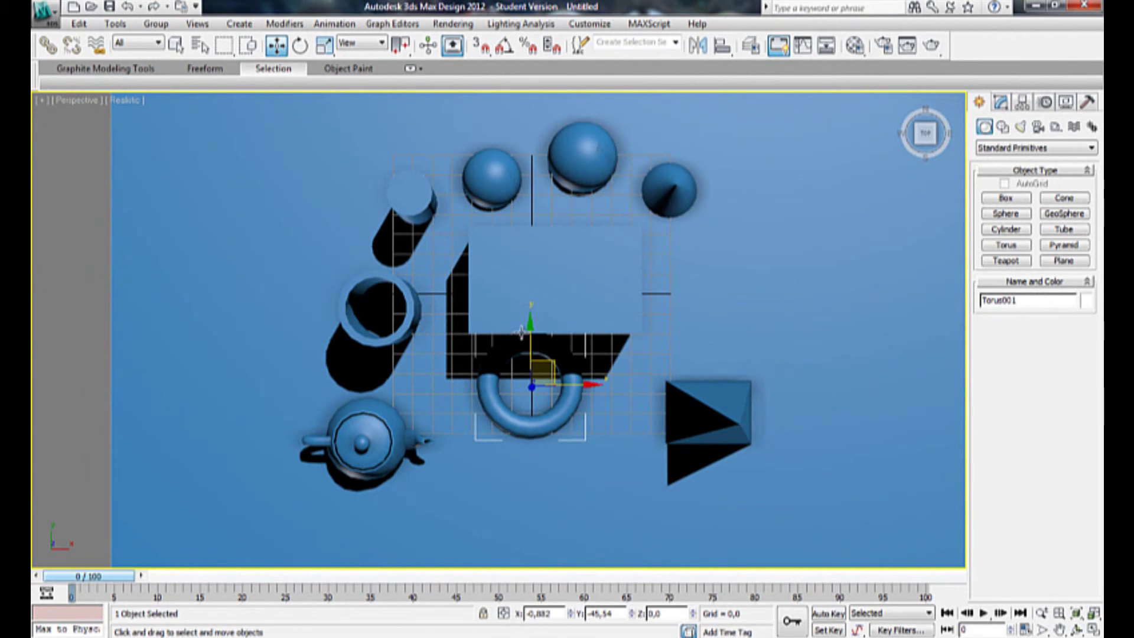
drag(530, 341, 530, 388)
drag(589, 434, 613, 429)
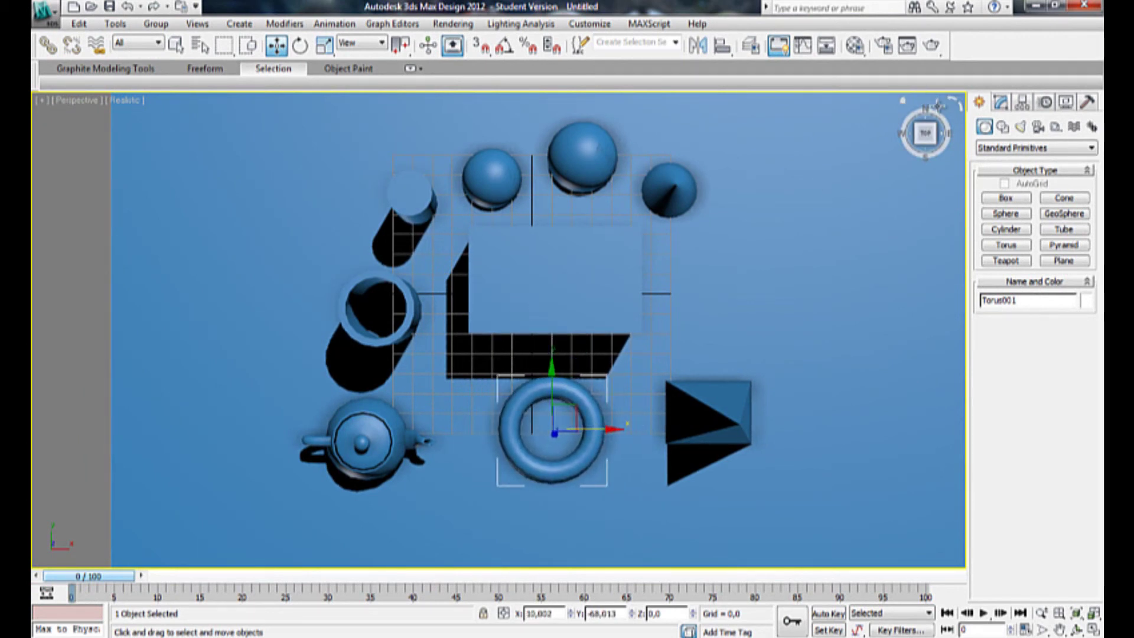
Step: Raise the torus above the ground plane and shift it to about X 53, Y -80, Z 78
click(903, 101)
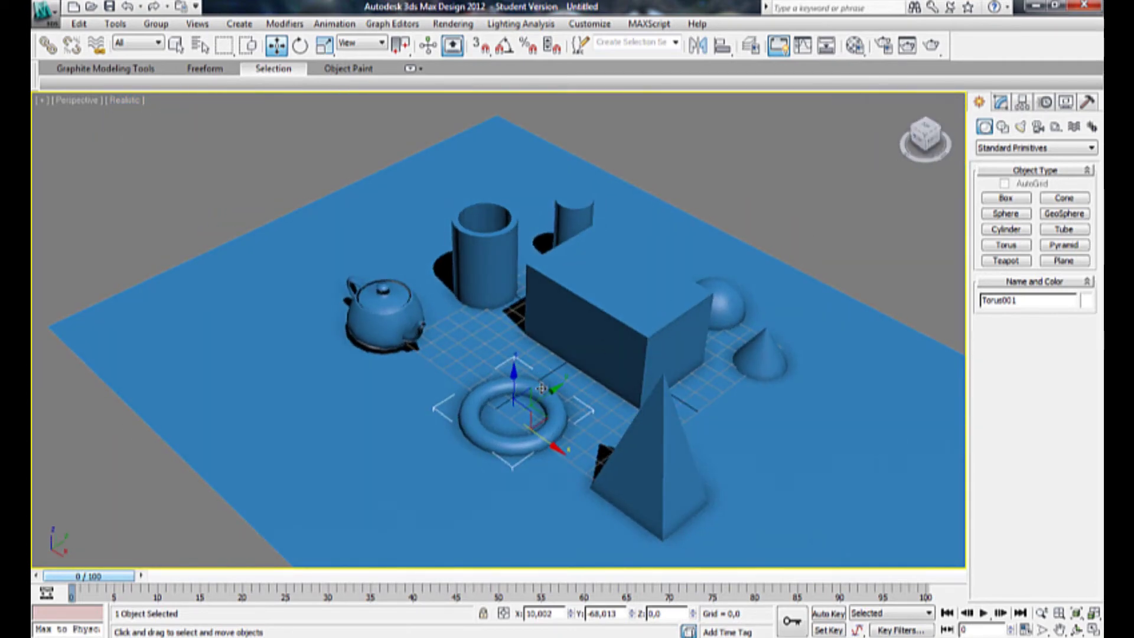
drag(514, 381, 528, 285)
drag(527, 324, 591, 387)
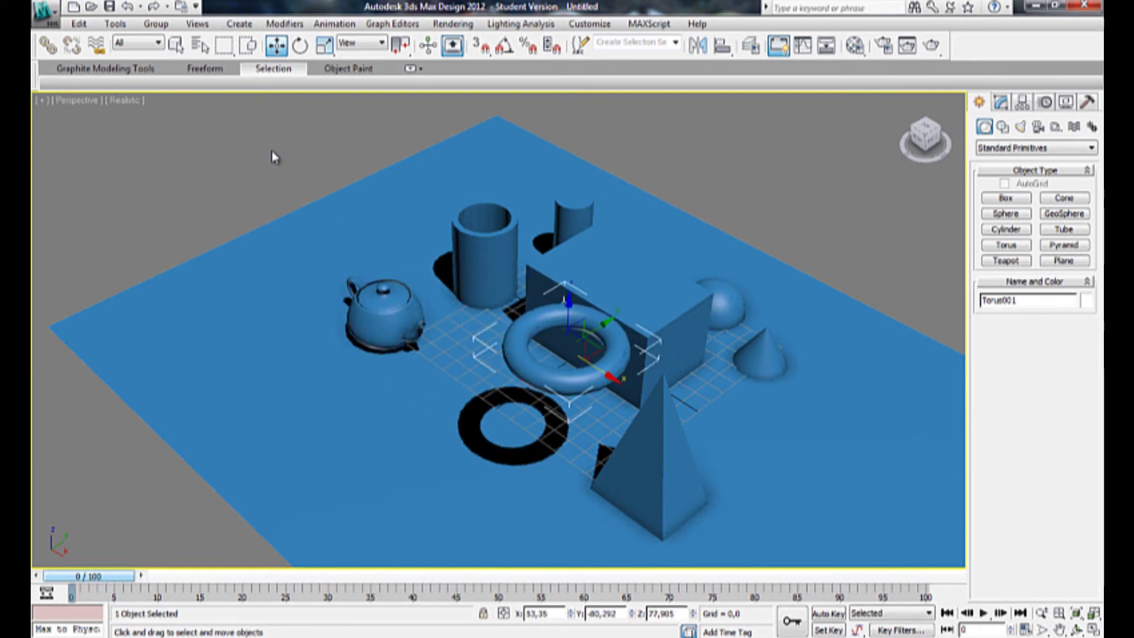
Step: Tilt the floating torus with the Rotate tool until it is seen nearly edge-on in the angled view
click(301, 46)
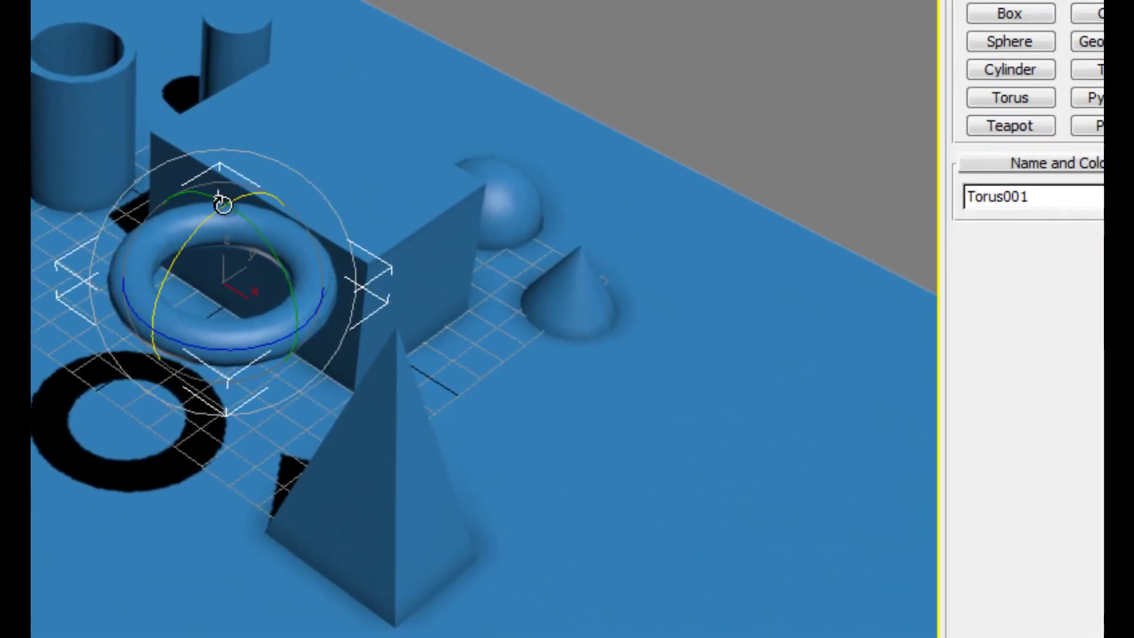
drag(563, 303, 537, 349)
drag(166, 285, 158, 482)
drag(348, 148, 173, 298)
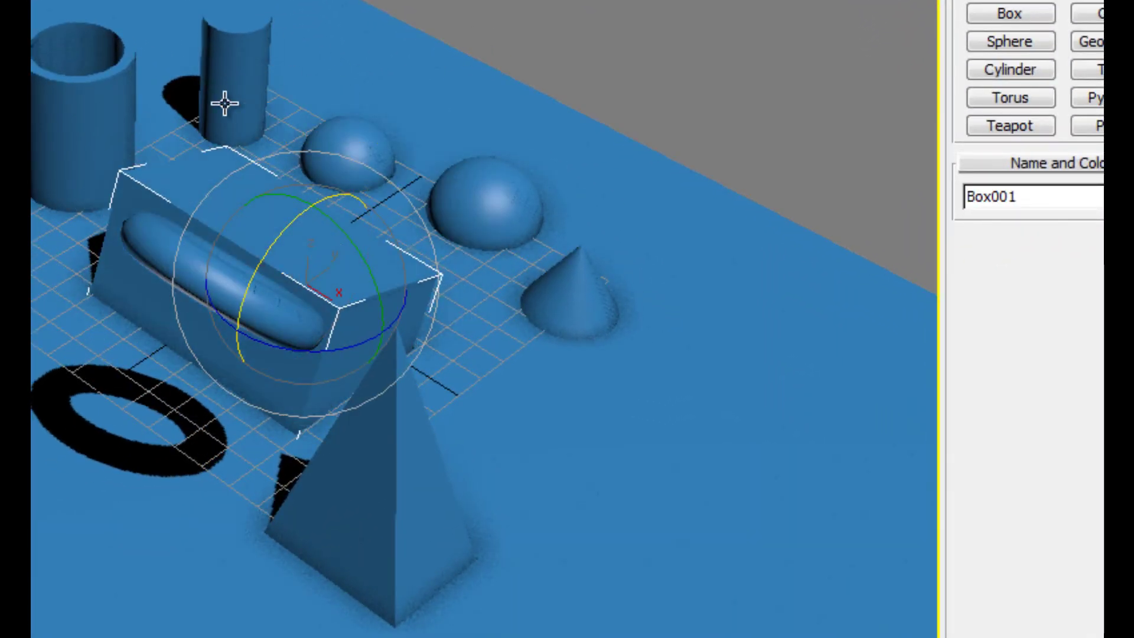
key(ctrl+z)
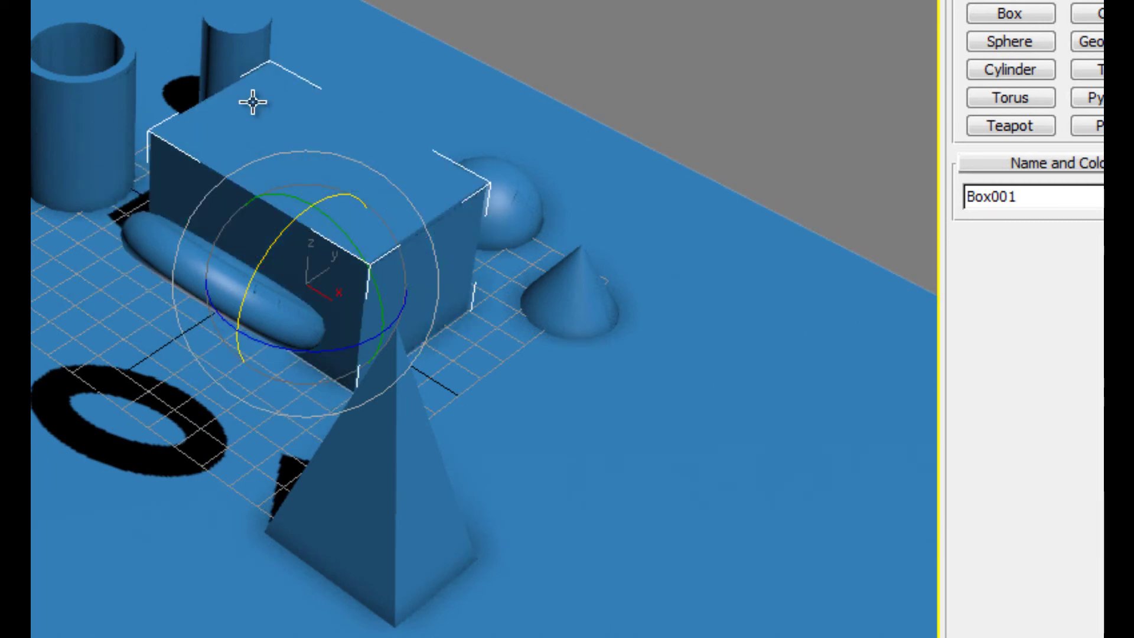
key(ctrl+z)
Step: Rotate the tilted torus further so that it stands nearly upright in front of the box
mouse_move(200, 228)
mouse_down()
mouse_move(177, 271)
mouse_move(182, 213)
mouse_move(279, 78)
mouse_move(108, 385)
mouse_move(236, 107)
mouse_move(210, 208)
mouse_up()
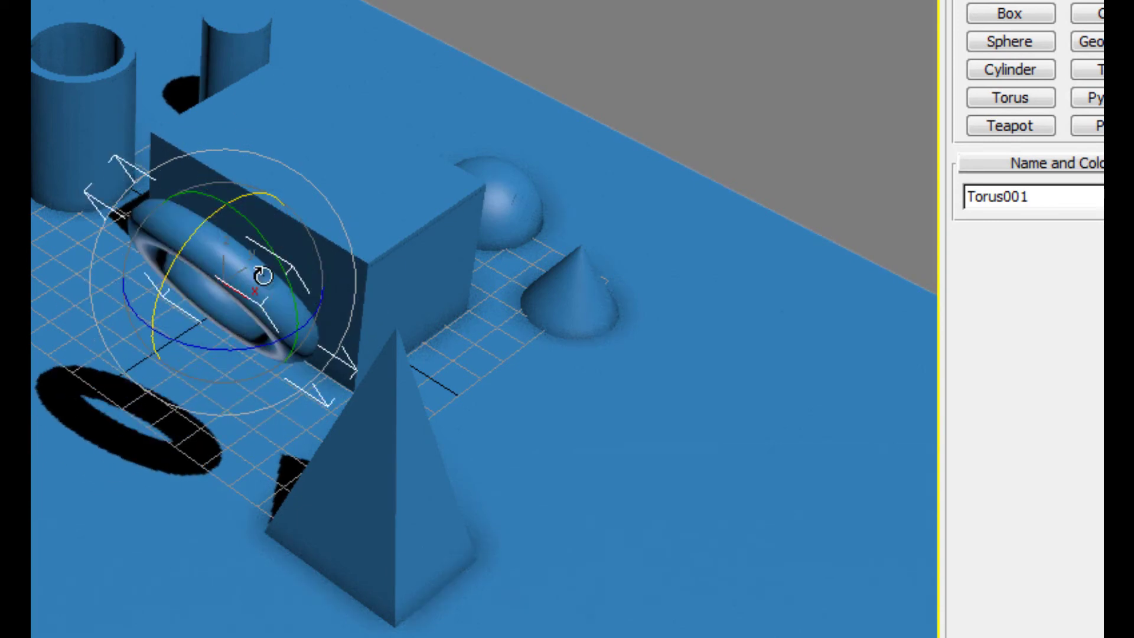
mouse_move(225, 273)
mouse_down()
mouse_move(207, 324)
mouse_move(250, 106)
mouse_move(286, 324)
mouse_move(249, 261)
mouse_move(83, 219)
mouse_up()
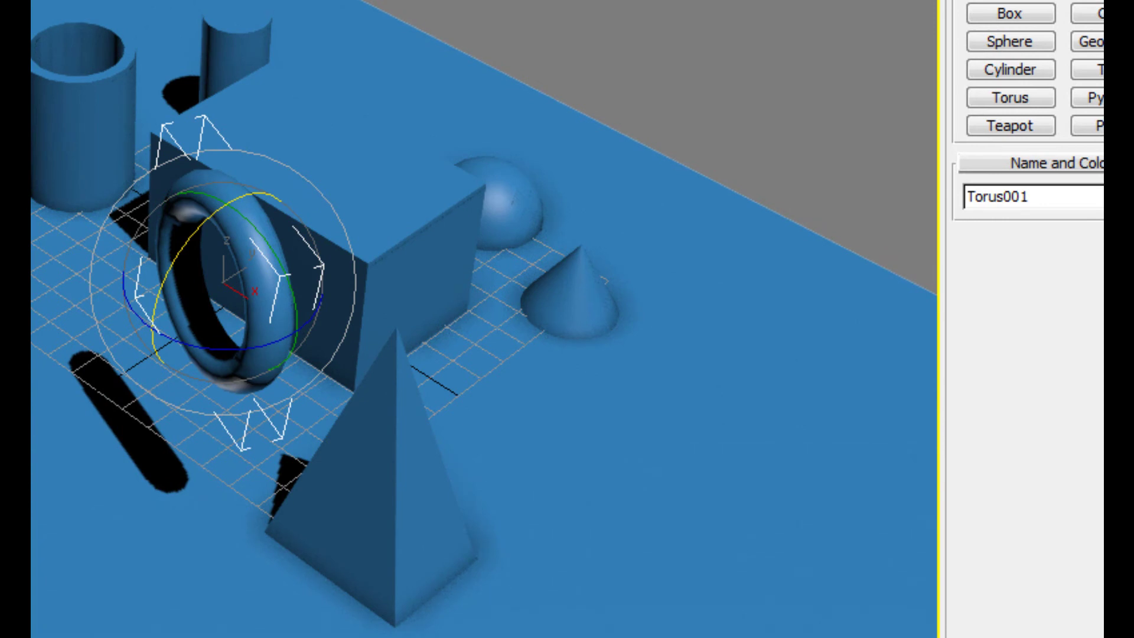
Step: Scale the upright torus uniformly, enlarging it to about 113 percent and shrinking it to about 58 percent before resizing it again
key(r)
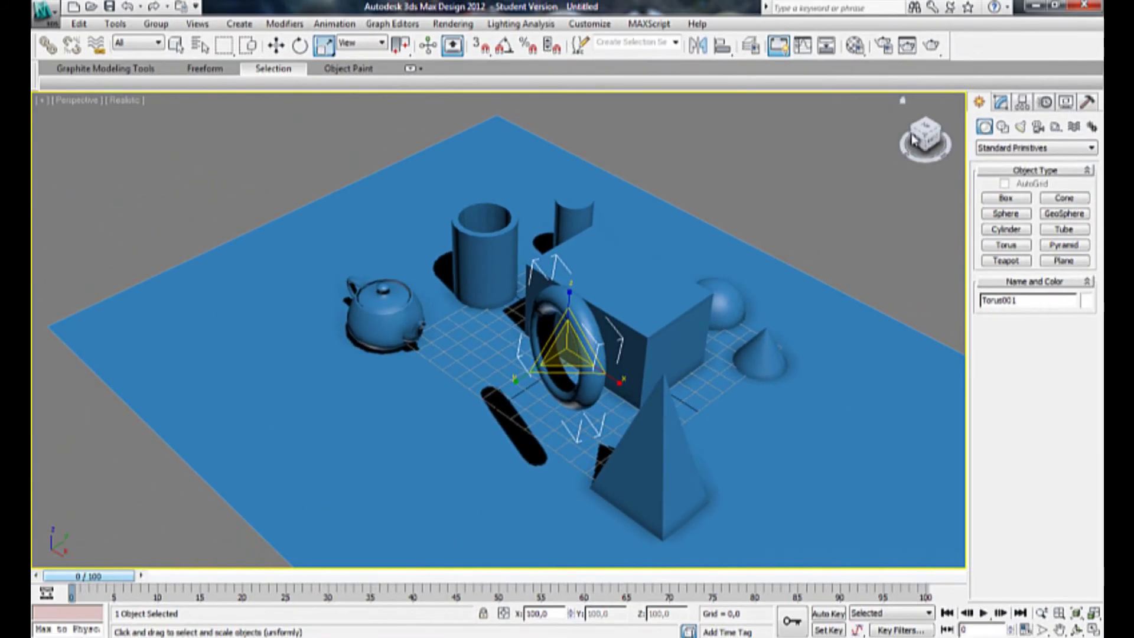
mouse_move(946, 140)
mouse_down()
mouse_move(65, 142)
mouse_move(932, 138)
mouse_move(964, 152)
mouse_move(942, 137)
mouse_up()
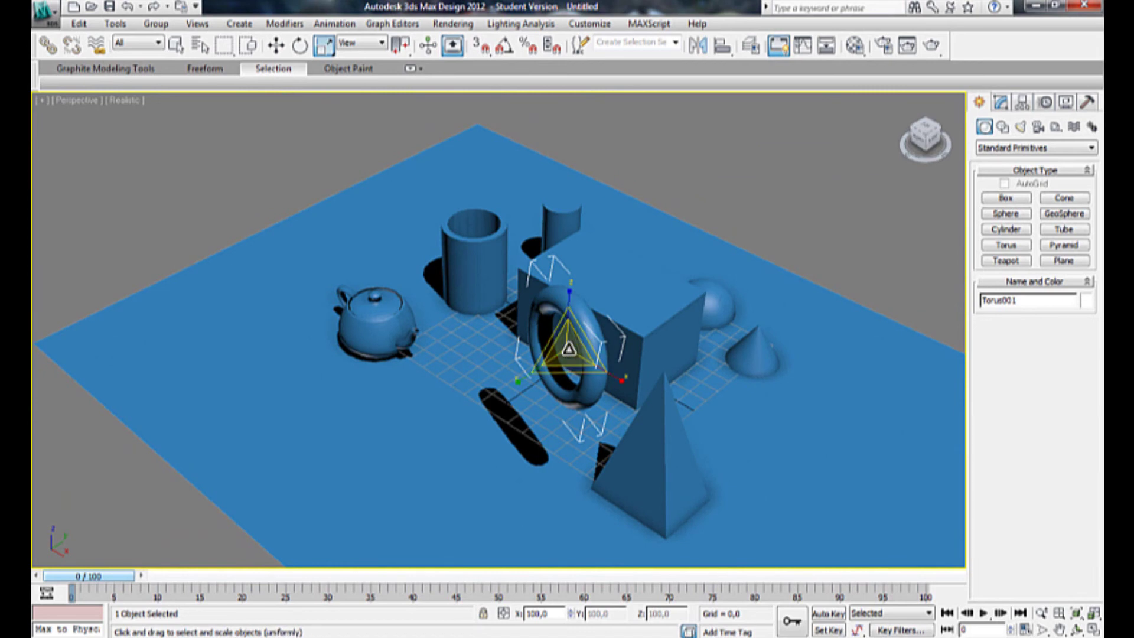
drag(569, 310, 580, 356)
drag(590, 307, 608, 325)
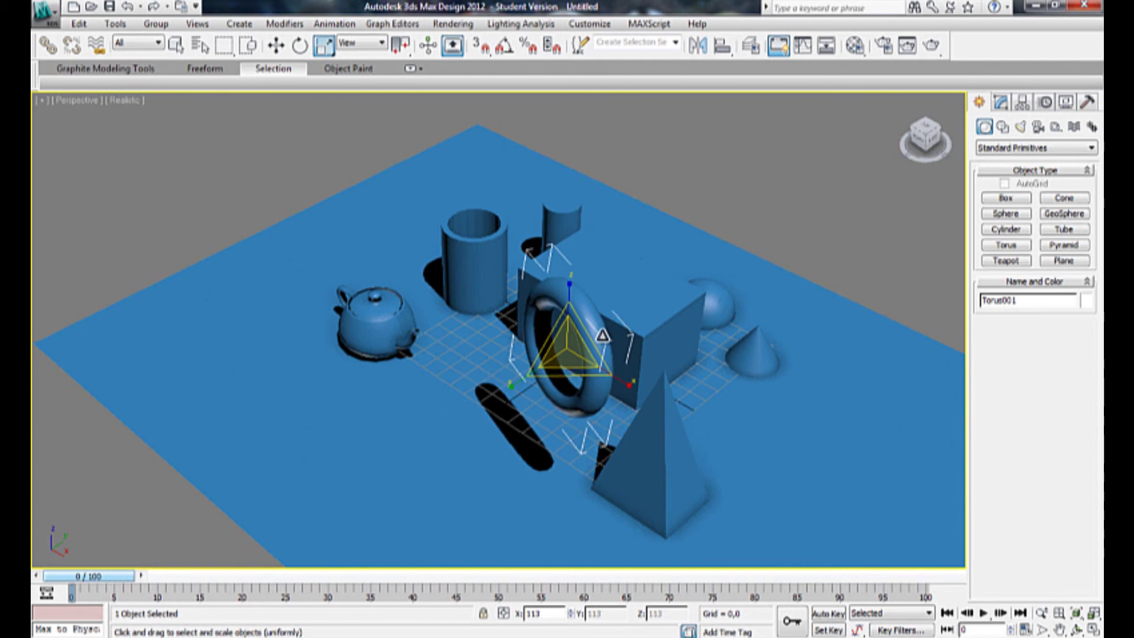
drag(595, 254, 643, 413)
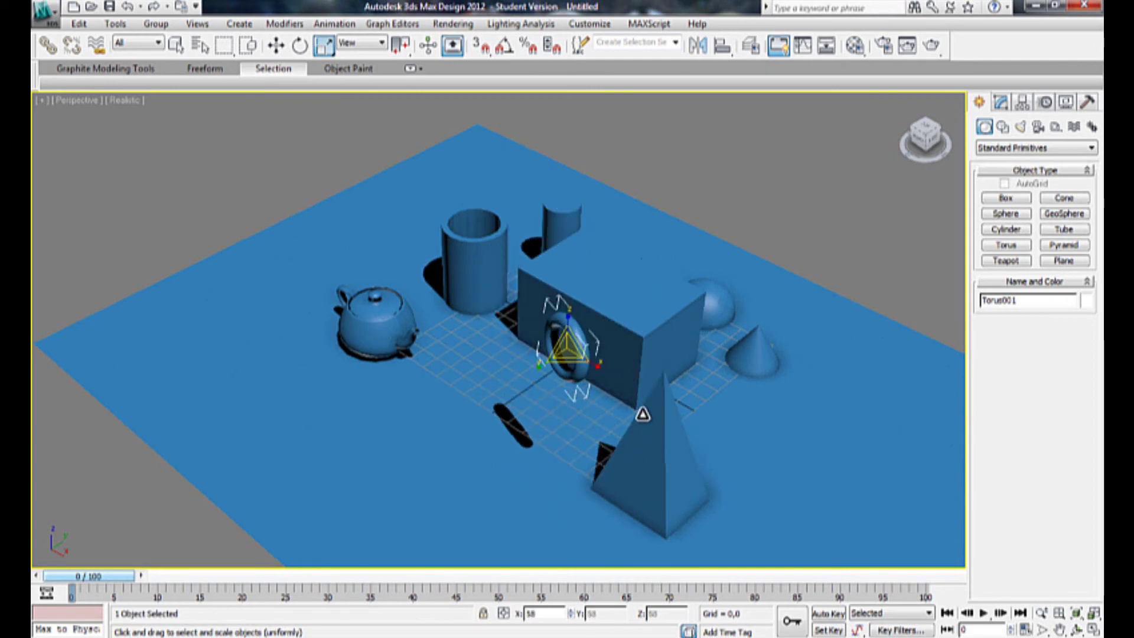
drag(618, 234, 693, 412)
drag(653, 261, 680, 286)
Step: Scale the torus non-uniformly along its separate axes to about 99.7 percent in X, 103.6 in Y and 182.8 in Z
mouse_move(928, 133)
mouse_down()
mouse_move(71, 109)
mouse_move(954, 572)
mouse_move(910, 128)
mouse_move(928, 135)
mouse_up()
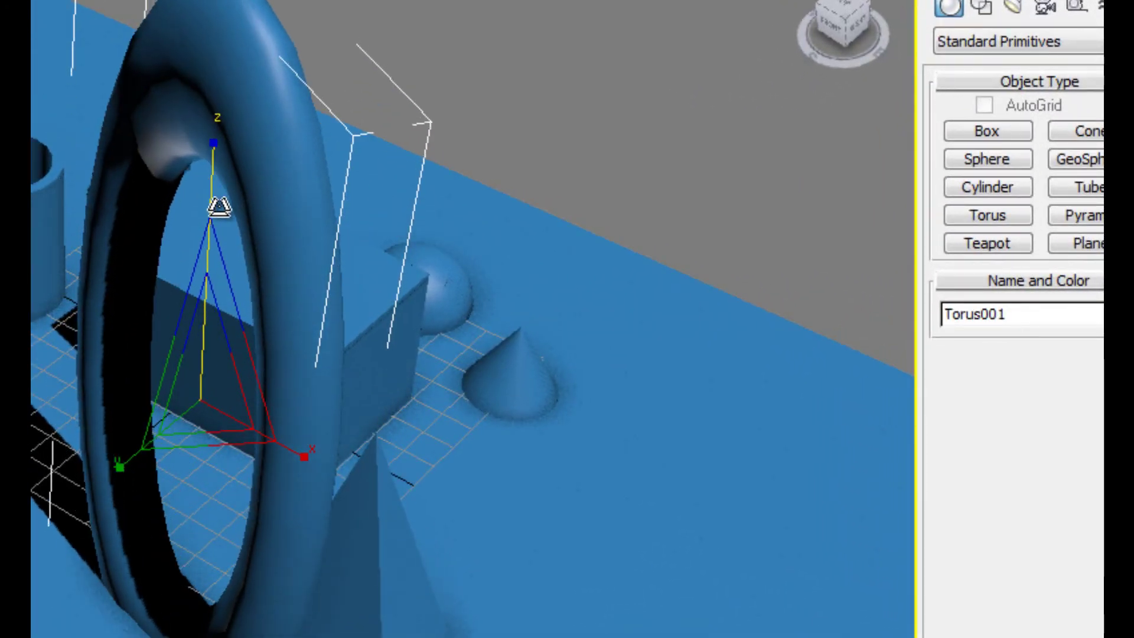
drag(219, 208, 233, 286)
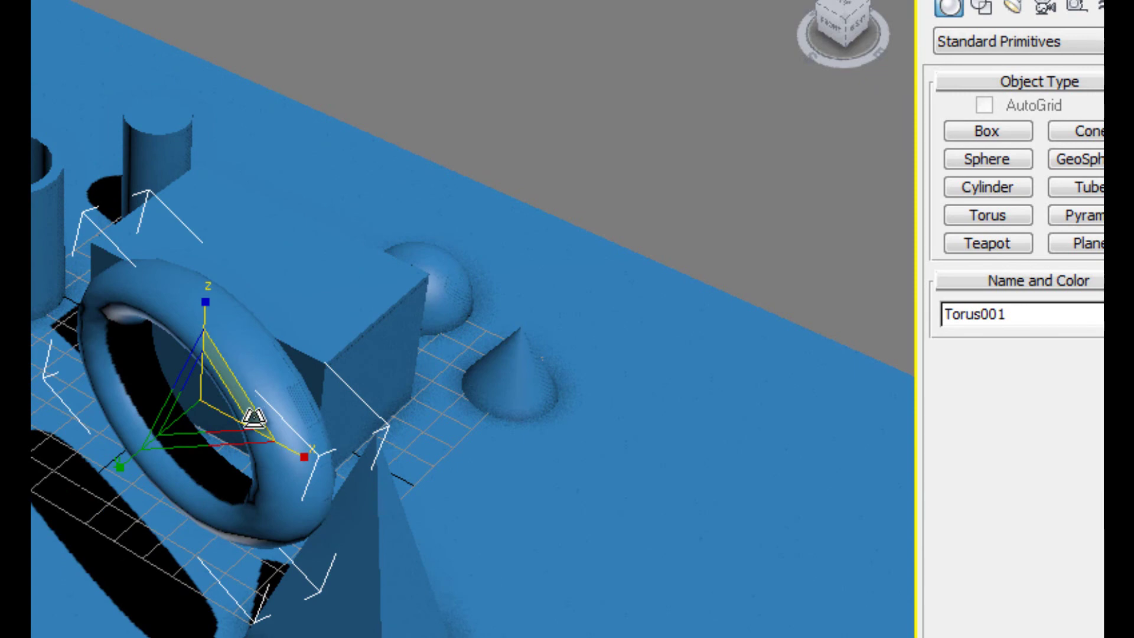
drag(292, 449, 117, 468)
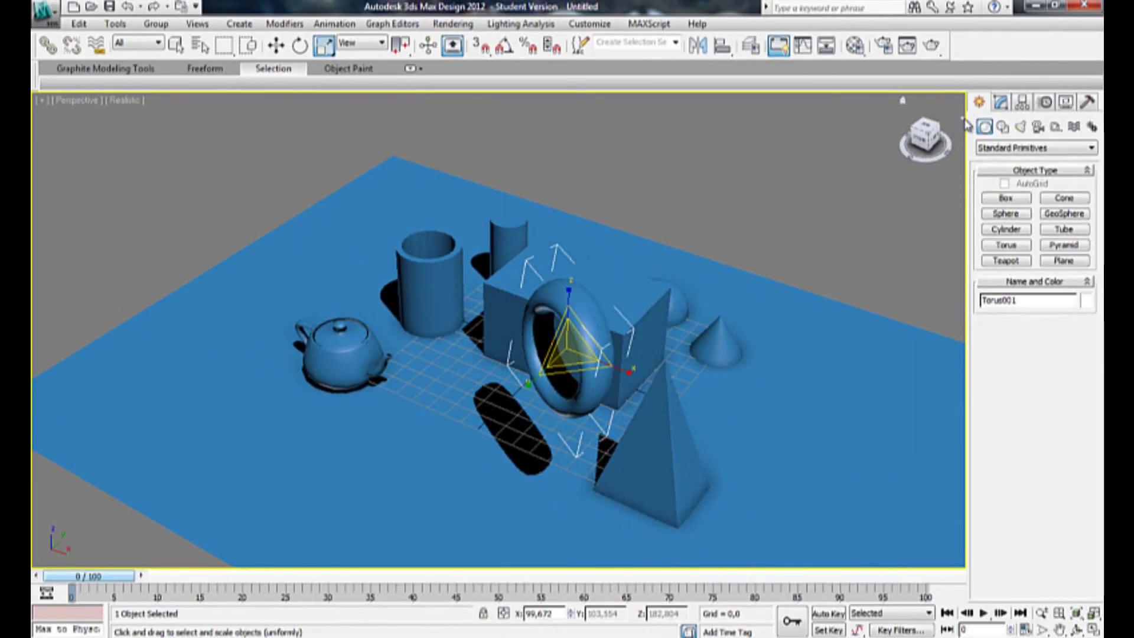
Step: Deselect the torus and inspect the whole arrangement from directly above
click(962, 123)
drag(923, 140, 962, 167)
click(924, 131)
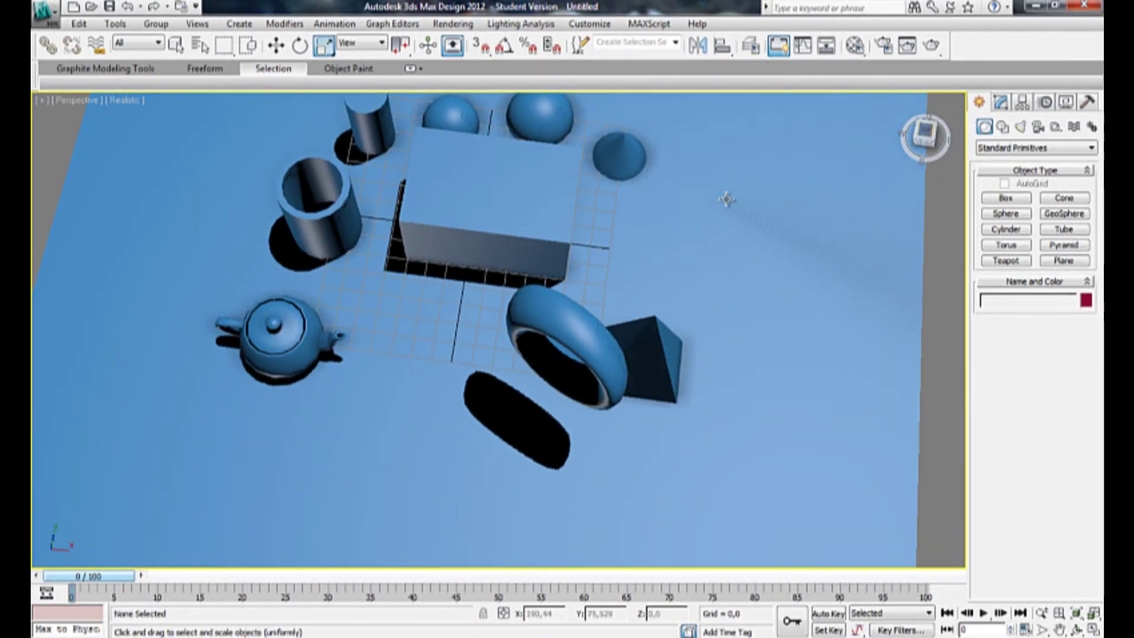
middle_drag(664, 205, 712, 314)
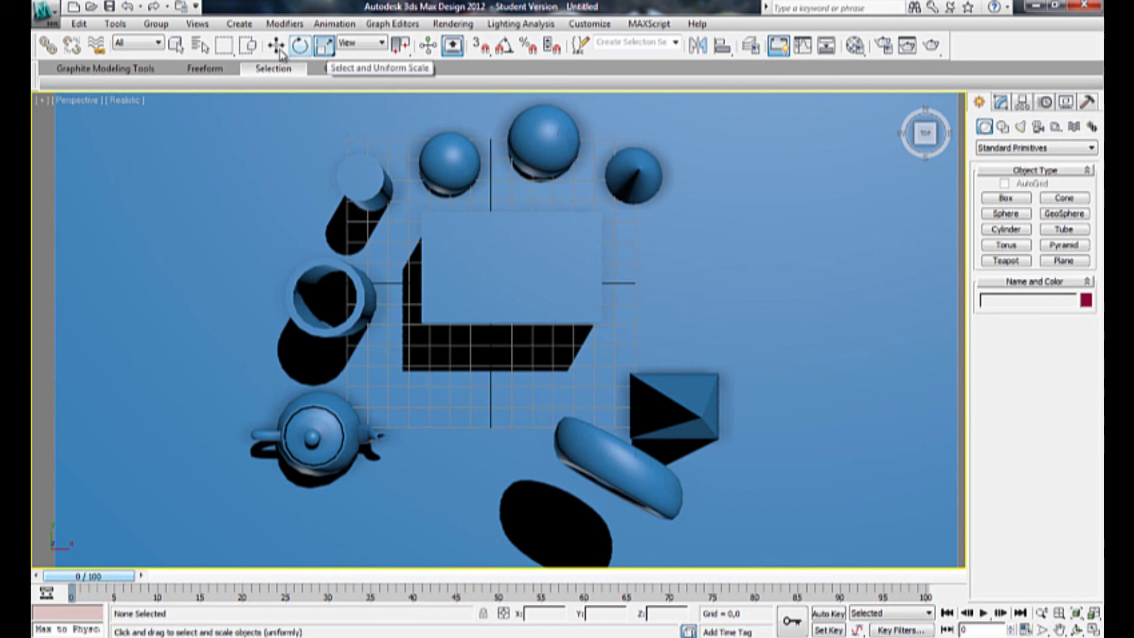
middle_drag(270, 218, 409, 415)
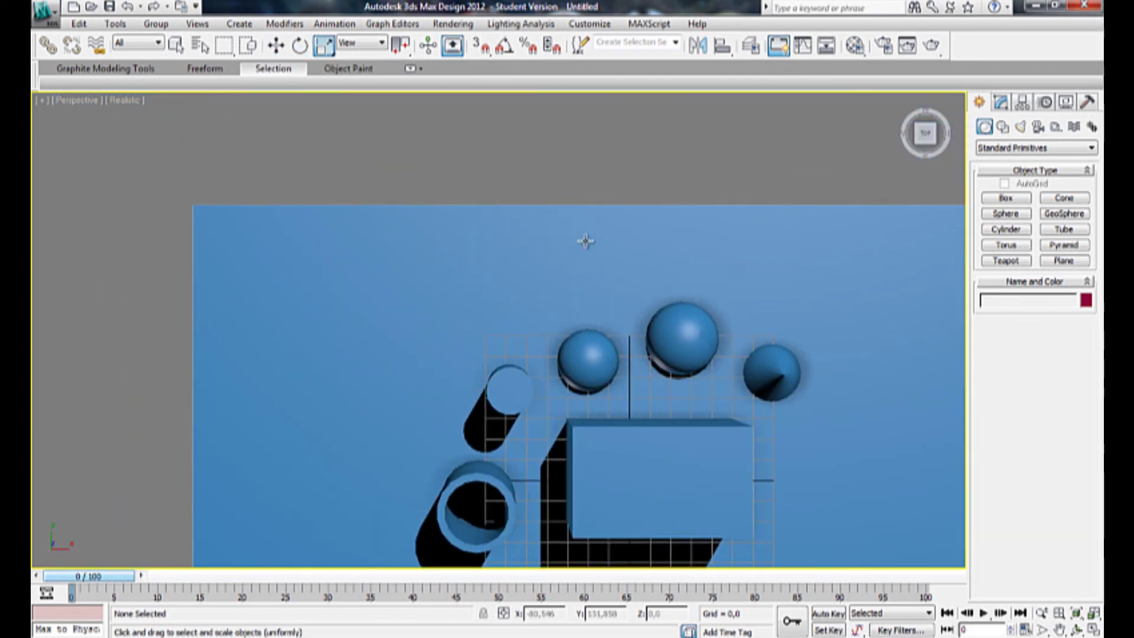